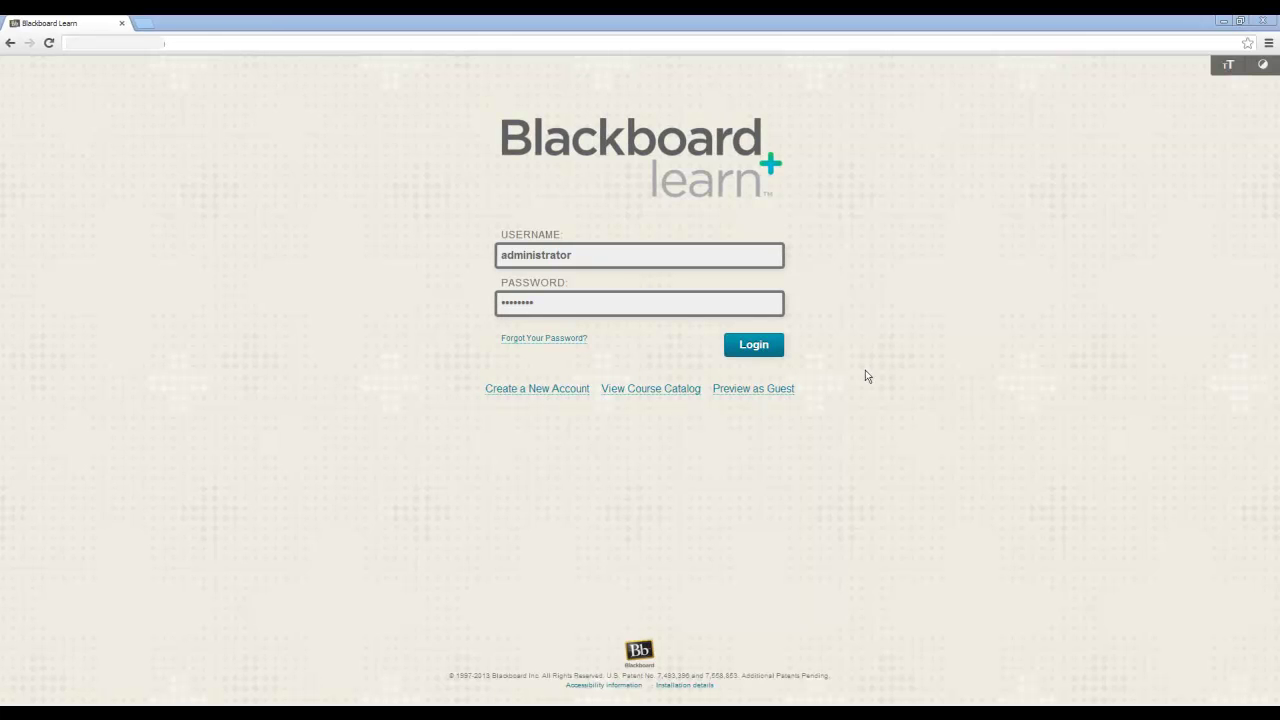
Log in as administrator and go to System Admin > Building Blocks > LTI Tool Providers
click(760, 346)
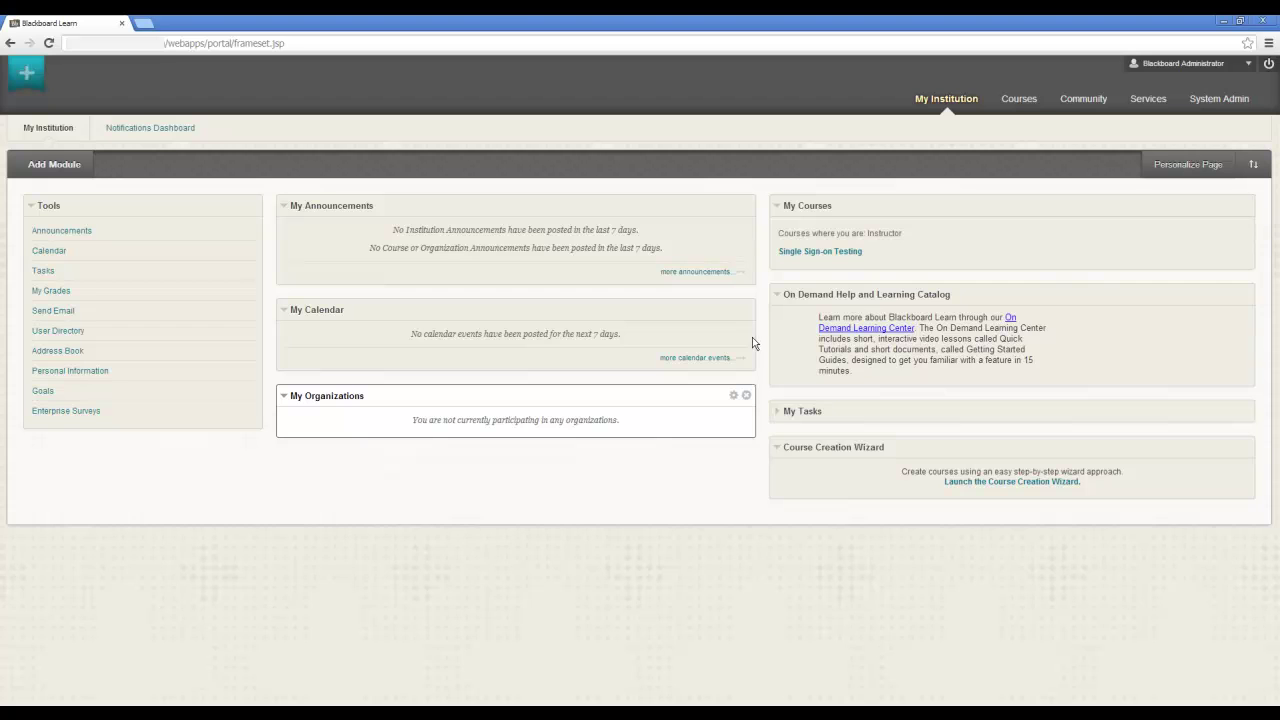
click(1224, 106)
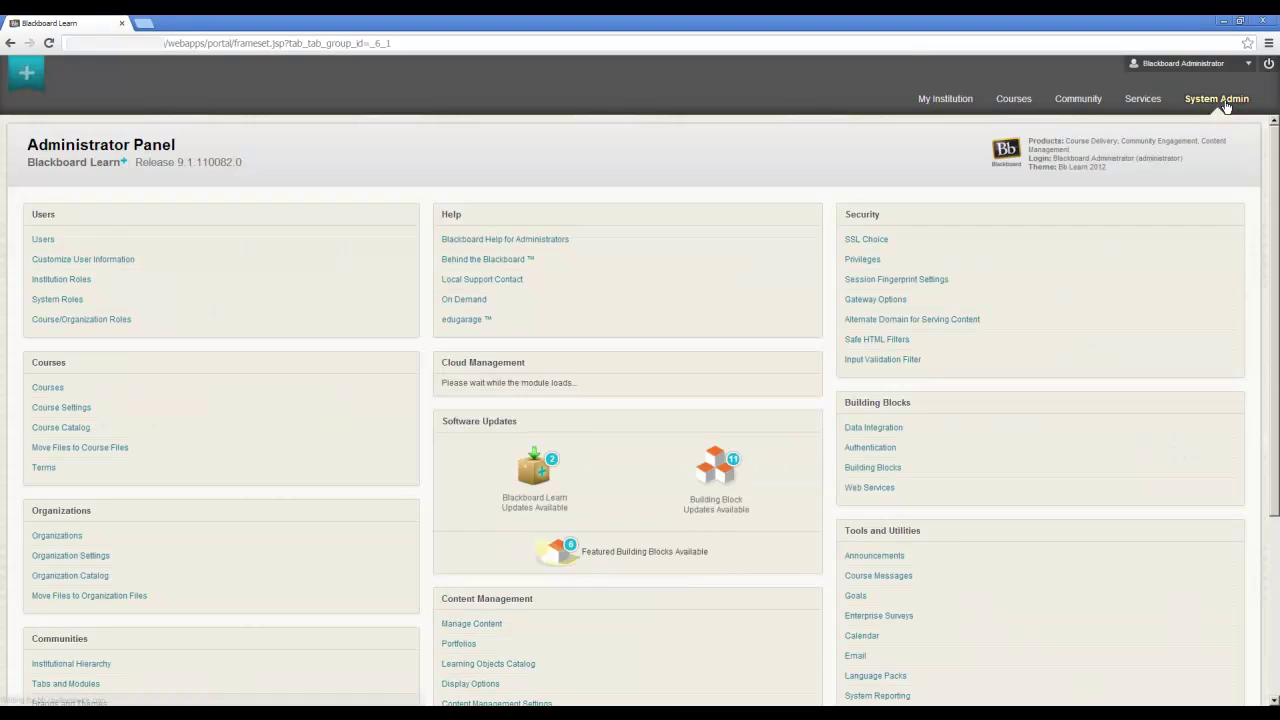
click(872, 467)
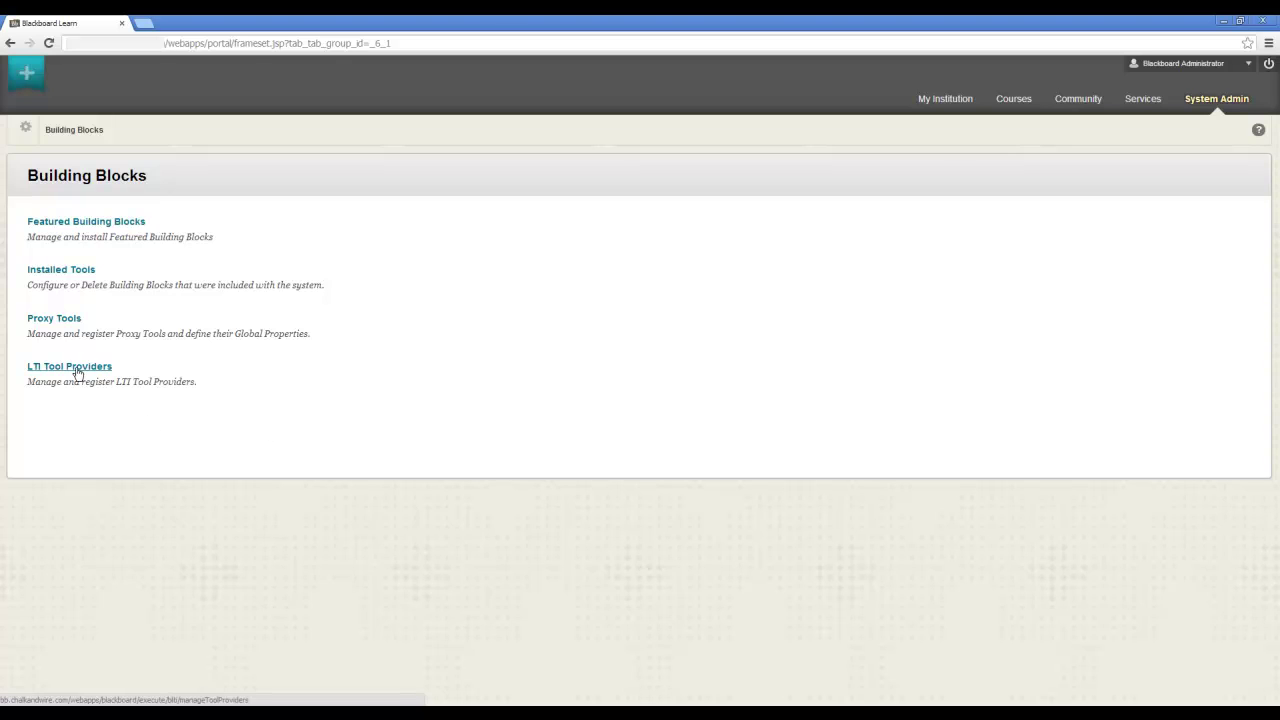
click(78, 370)
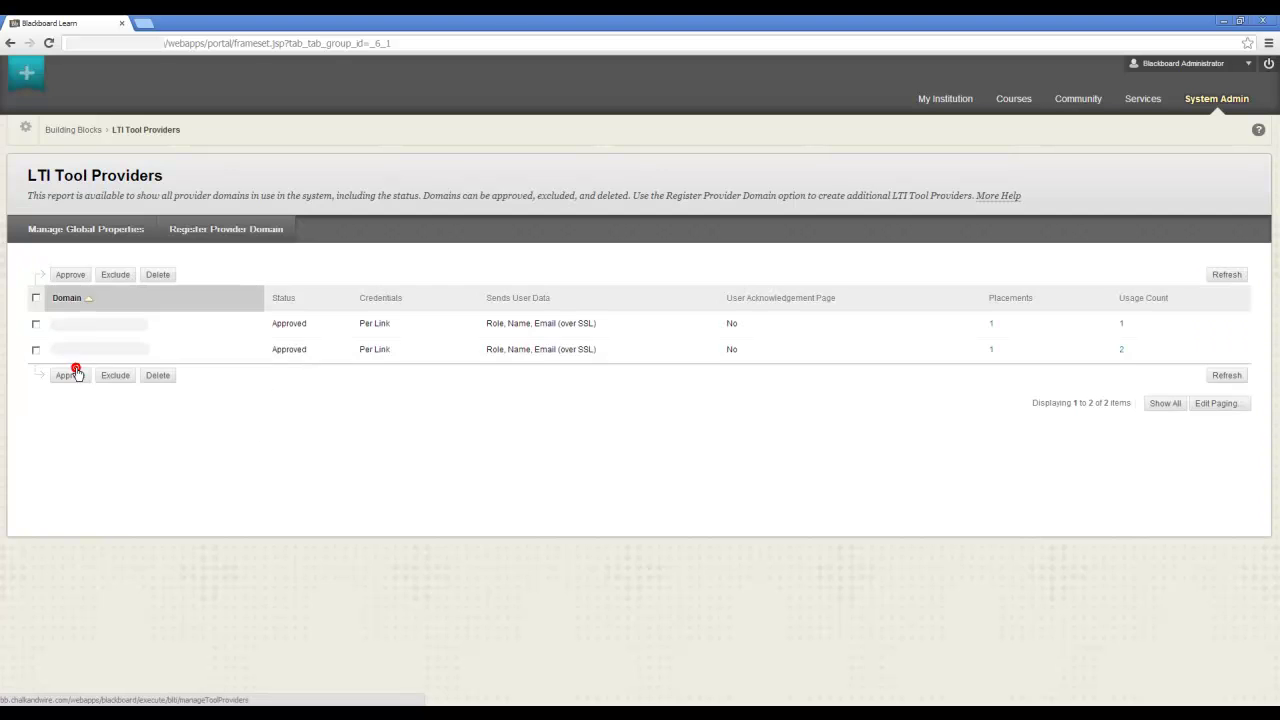
Start a new provider domain registration with test-install.blindsidenetworks.com as the domain
click(213, 232)
key(alt+Tab)
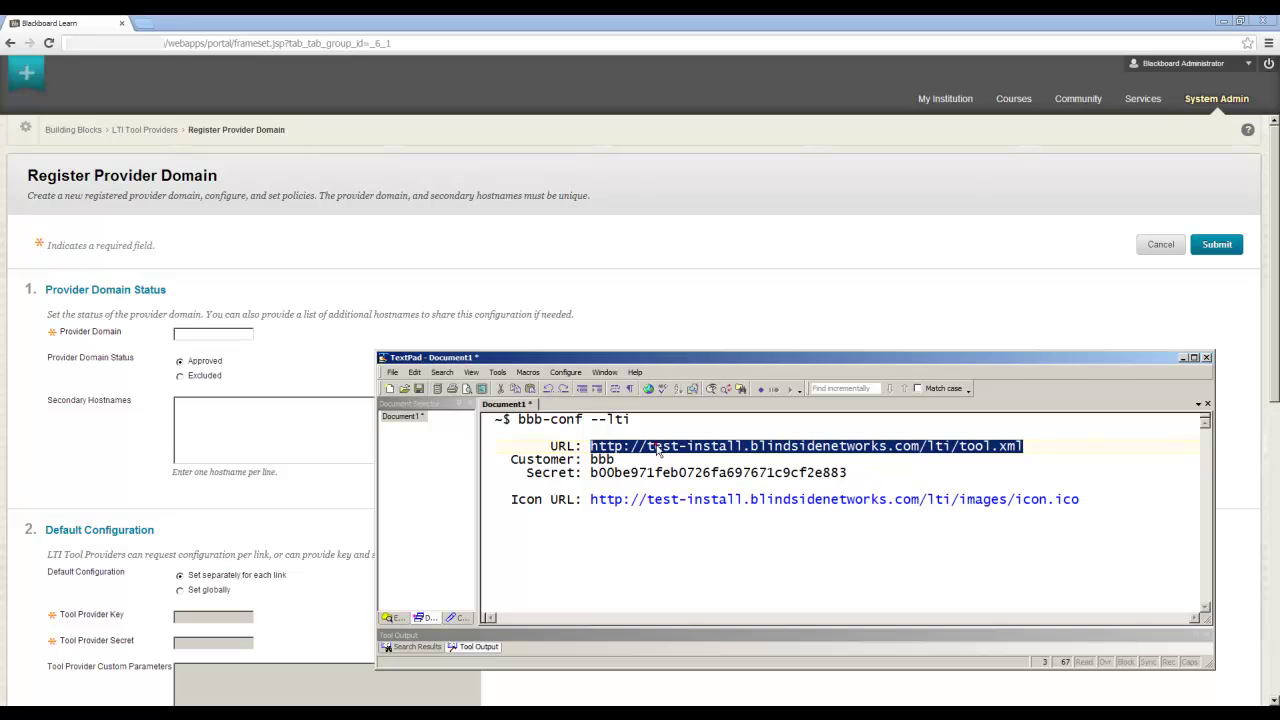
drag(648, 448, 915, 445)
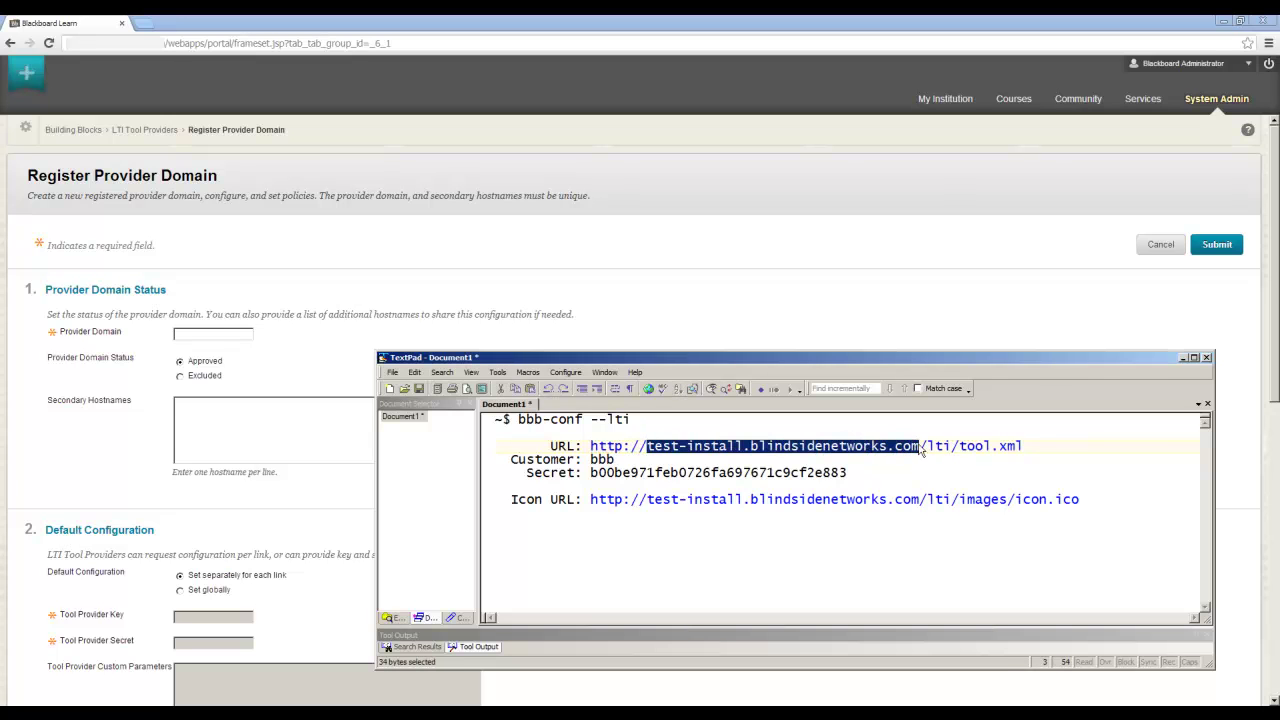
key(ctrl+c)
click(228, 336)
key(ctrl+v)
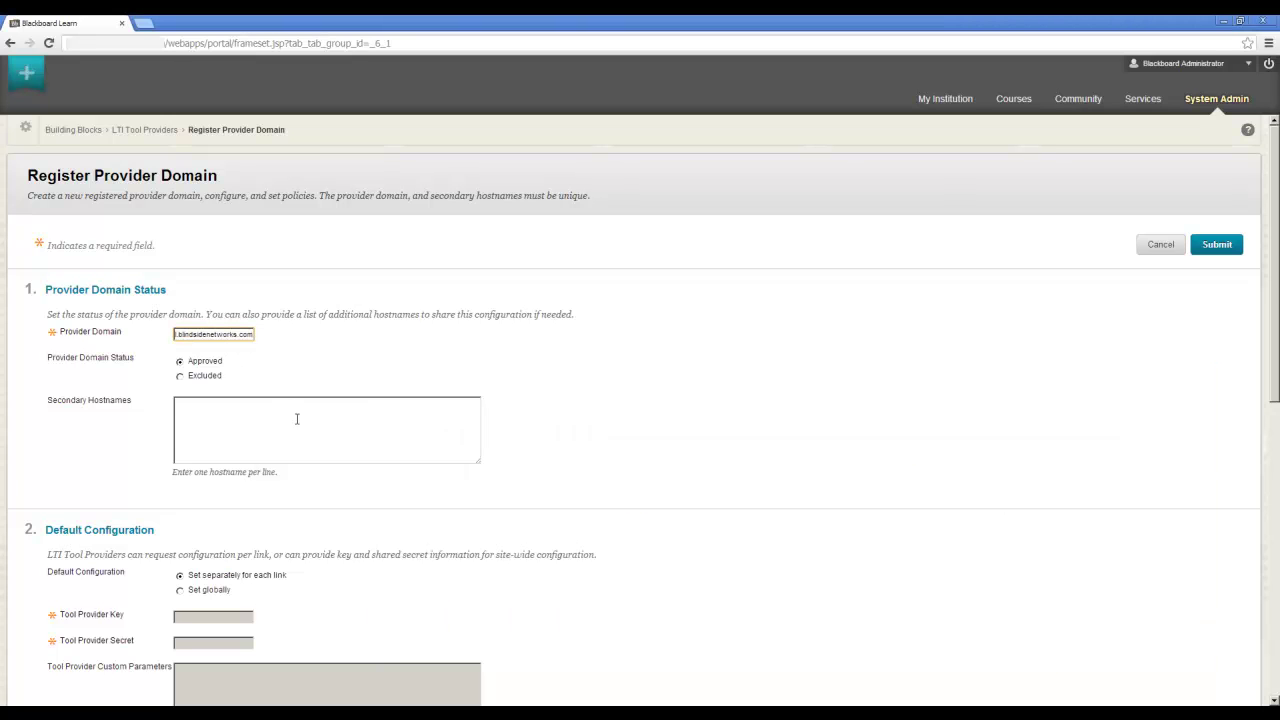
scroll(540, 483, down, 3)
Set the key and secret globally, pasting the customer key and shared secret from the notes
click(213, 460)
click(222, 483)
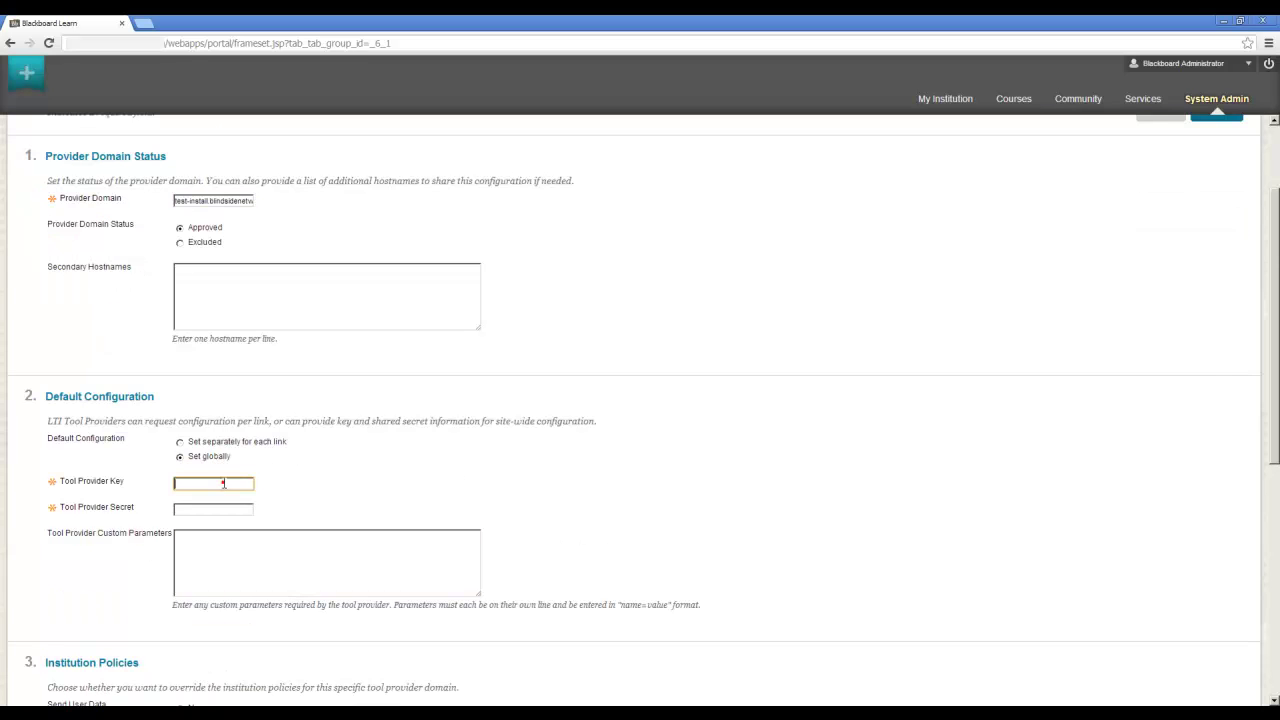
key(alt+Tab)
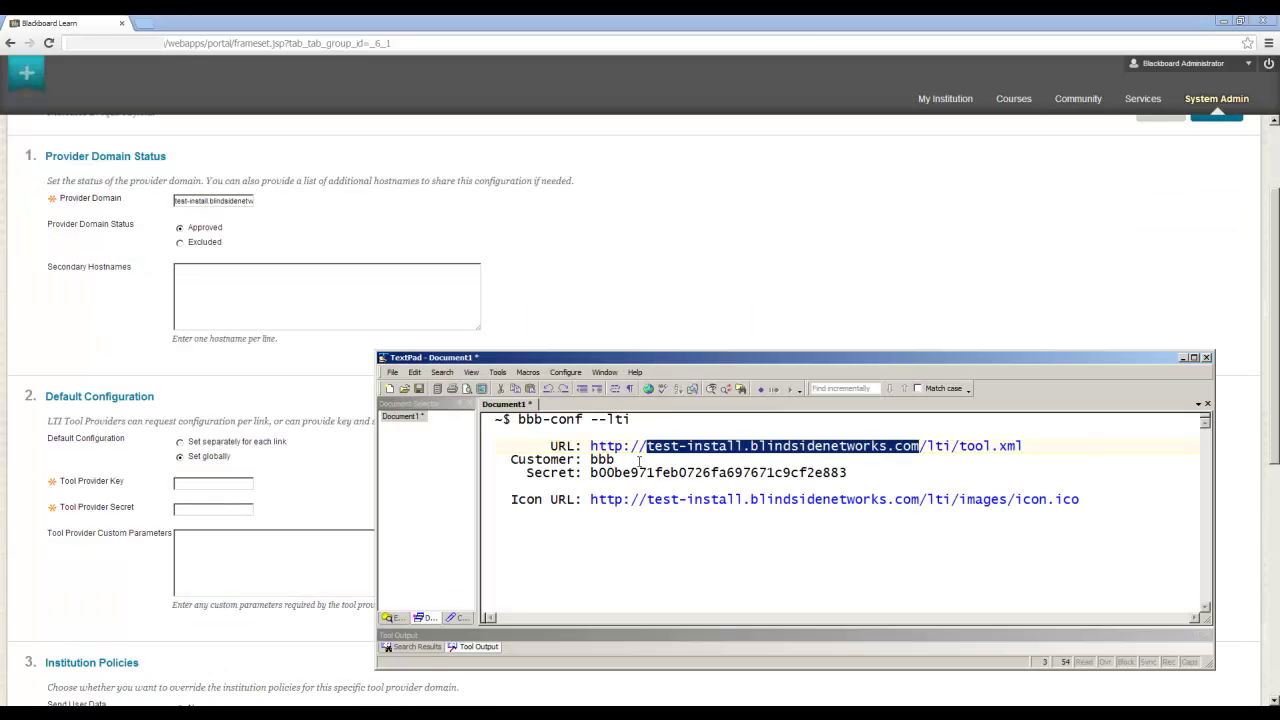
double_click(603, 460)
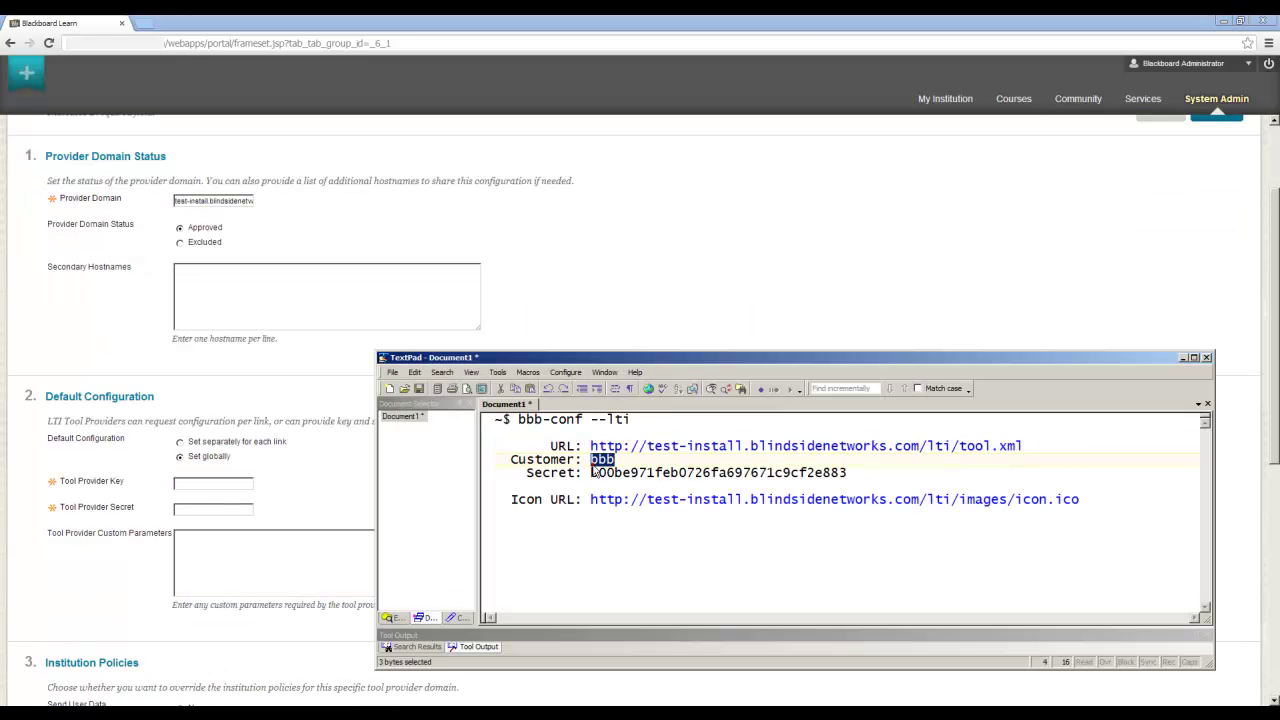
key(ctrl+c)
key(alt+Tab)
click(182, 485)
key(ctrl+v)
key(alt+Tab)
double_click(618, 472)
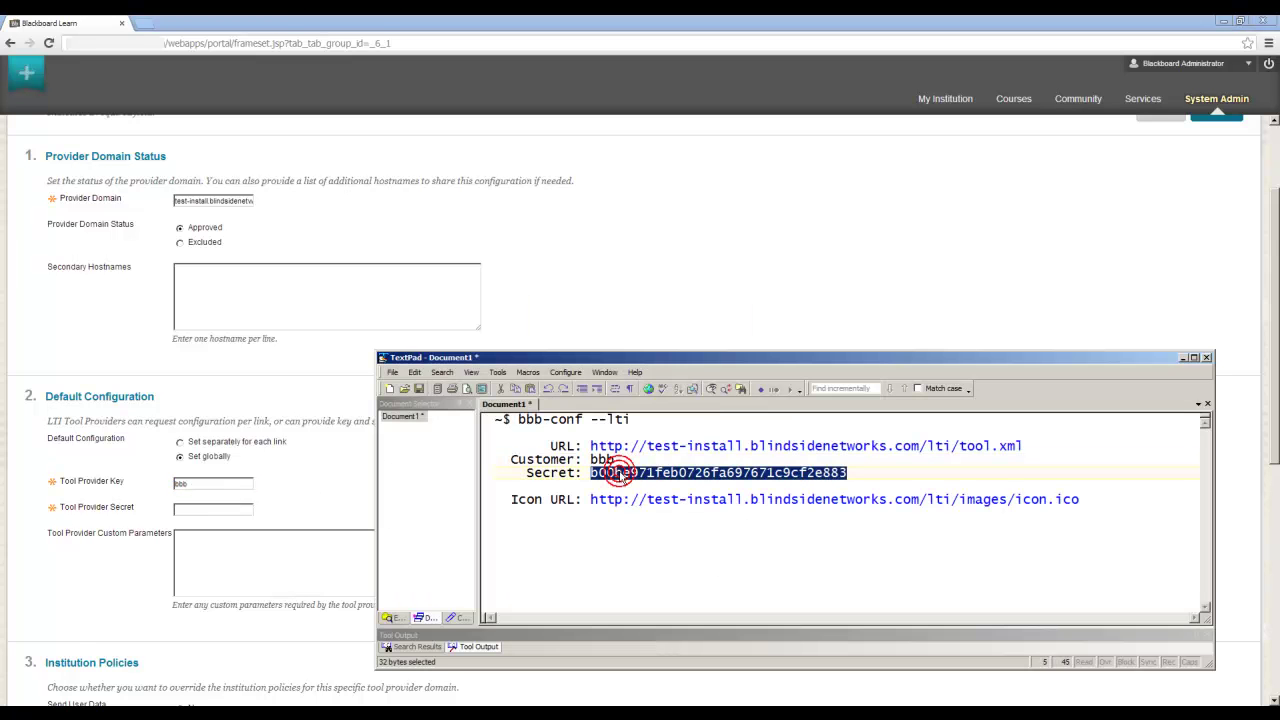
key(ctrl+c)
key(alt+Tab)
click(214, 508)
key(ctrl+v)
Add custom parameter record=true, send user data over any connection, and submit the registration
click(276, 545)
scroll(280, 560, down, 1)
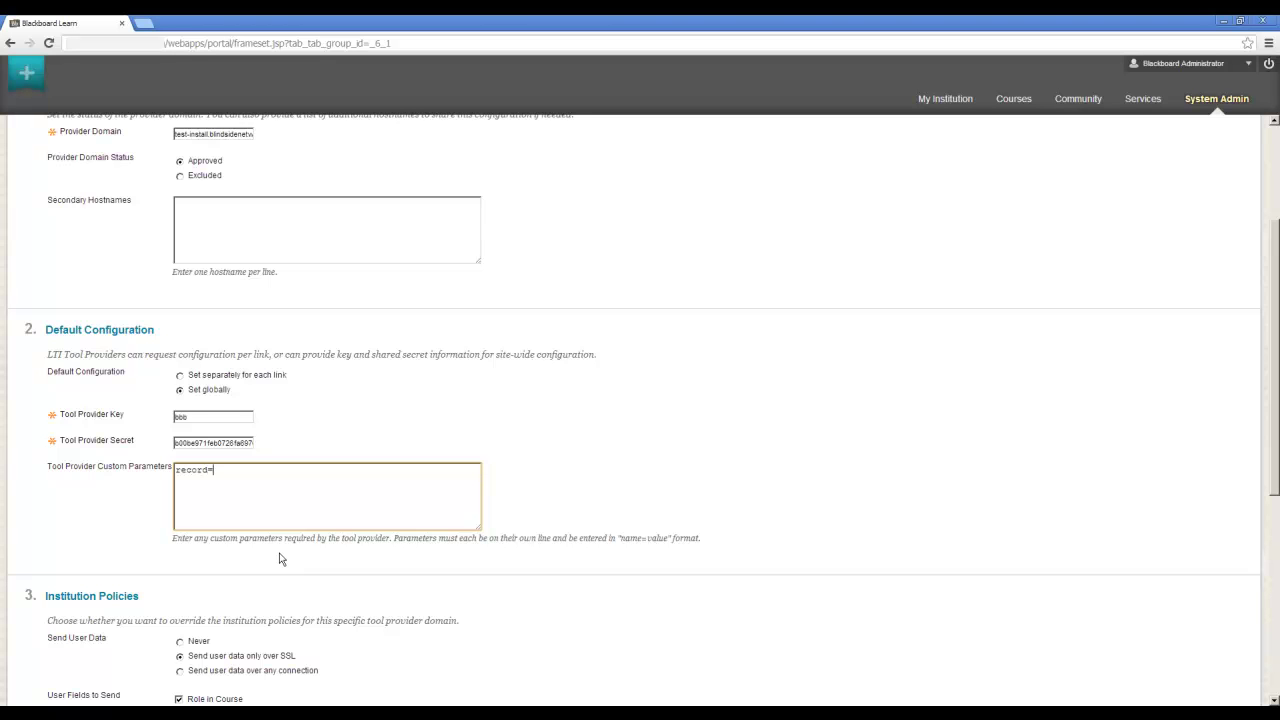
text(record=true)
scroll(480, 440, down, 1)
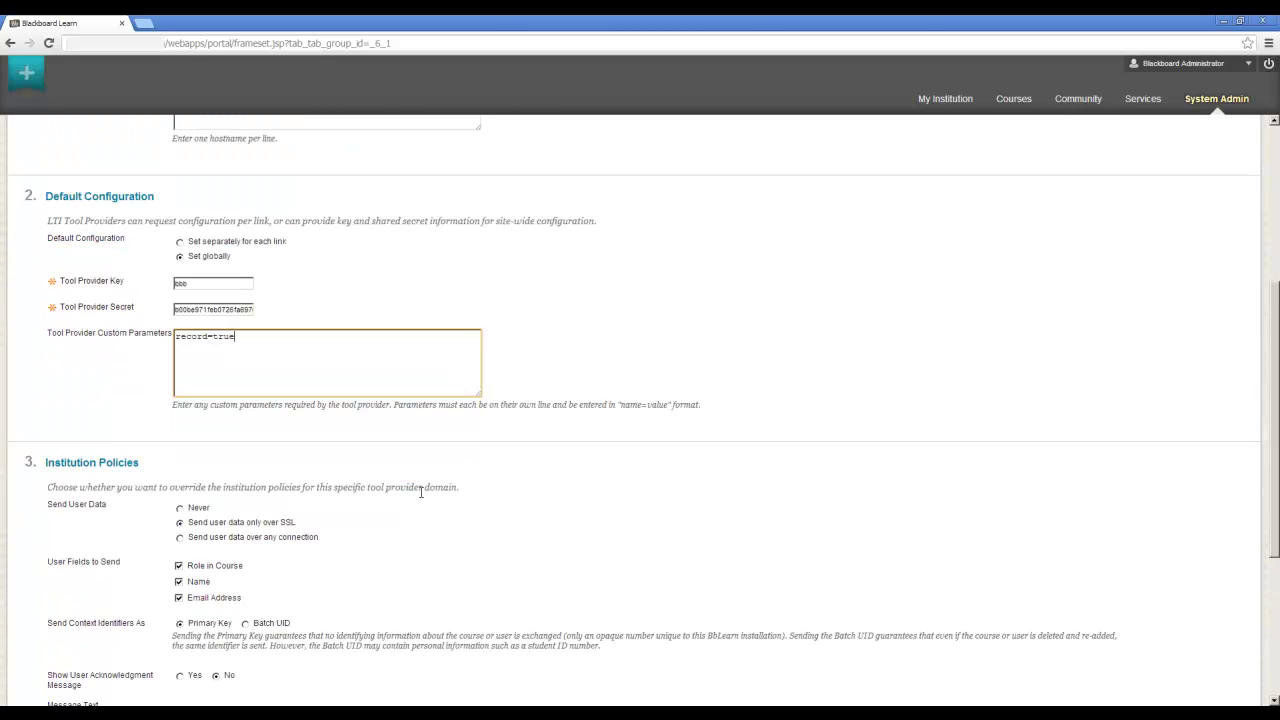
click(180, 538)
scroll(673, 458, down, 3)
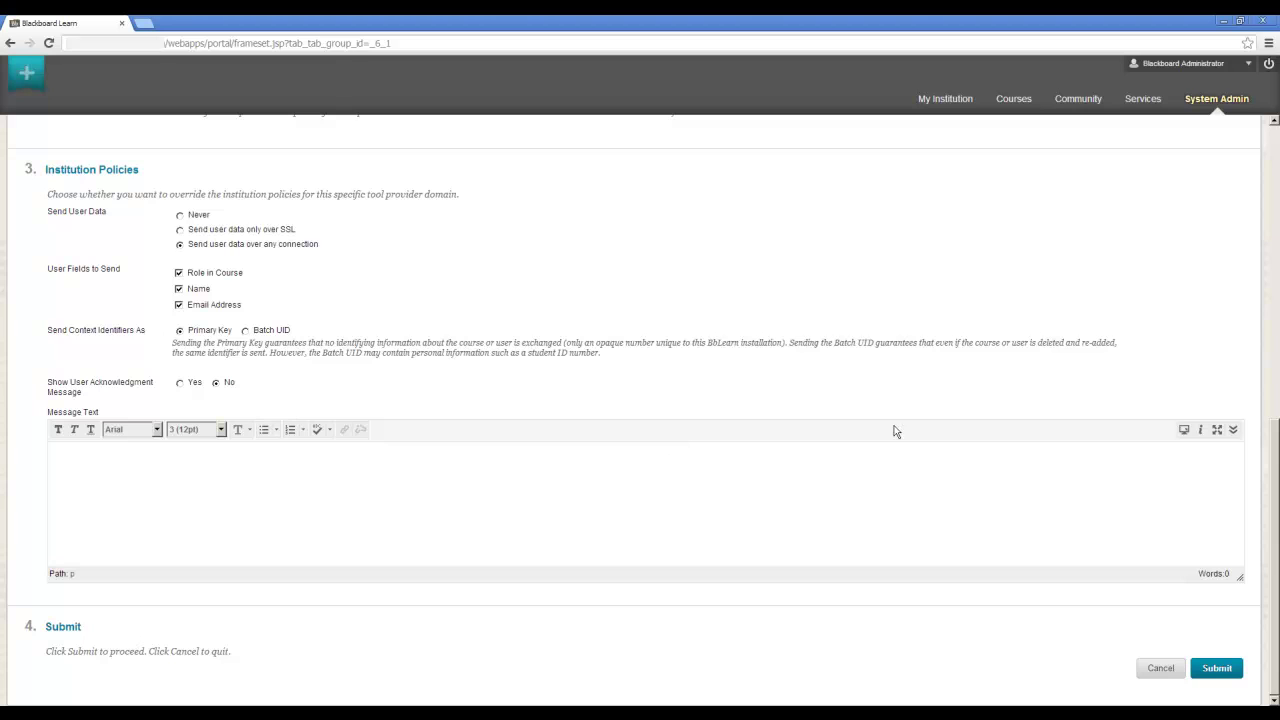
click(1220, 672)
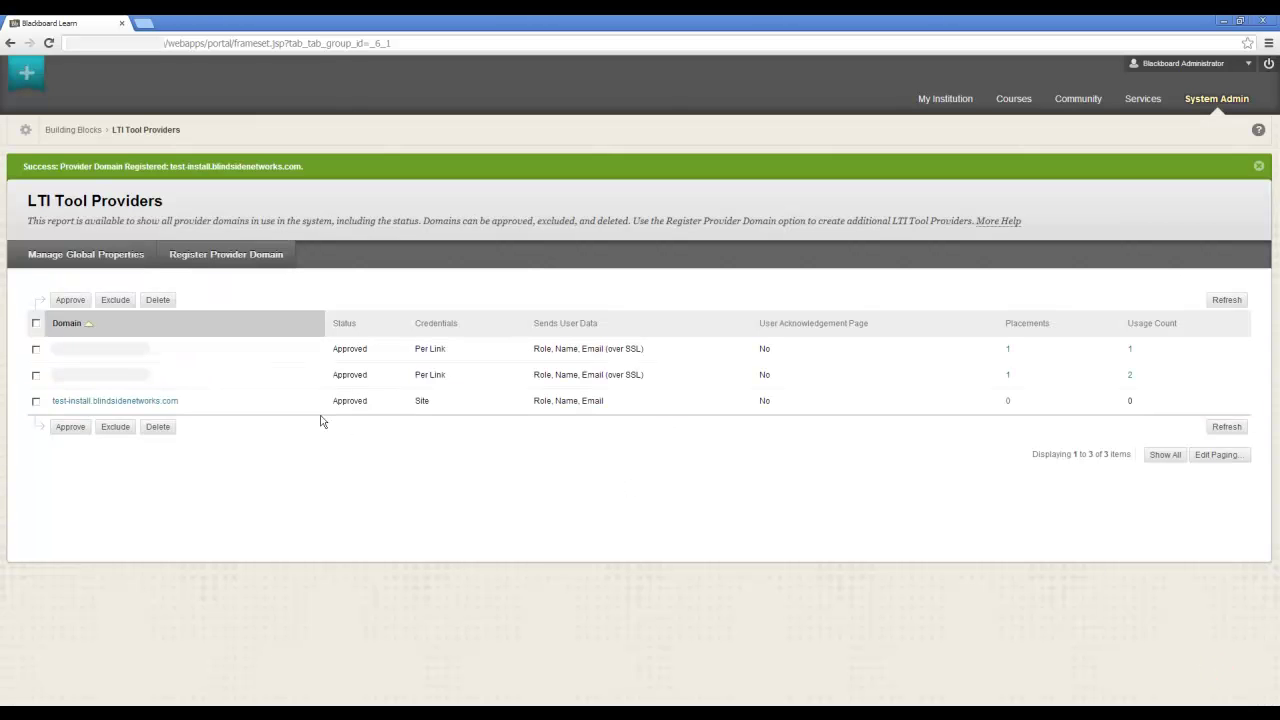
Open Manage Placements for the new domain and start a new placement
click(183, 402)
click(214, 446)
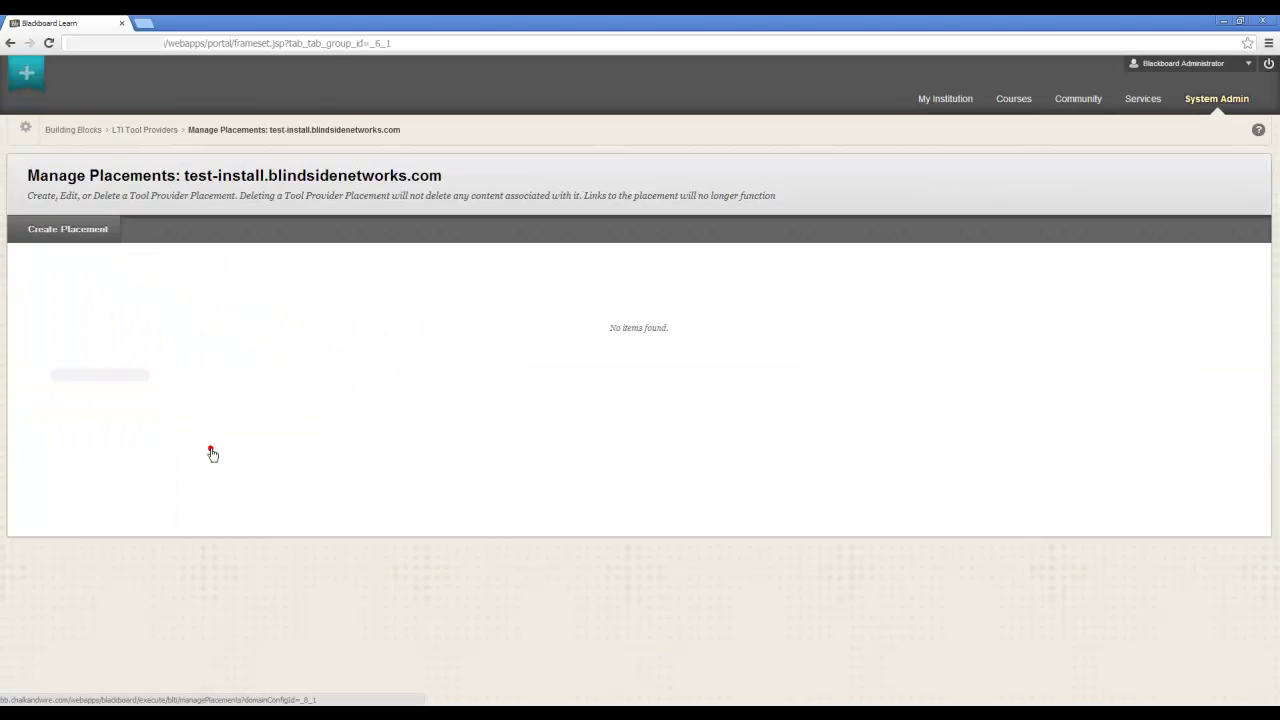
click(76, 230)
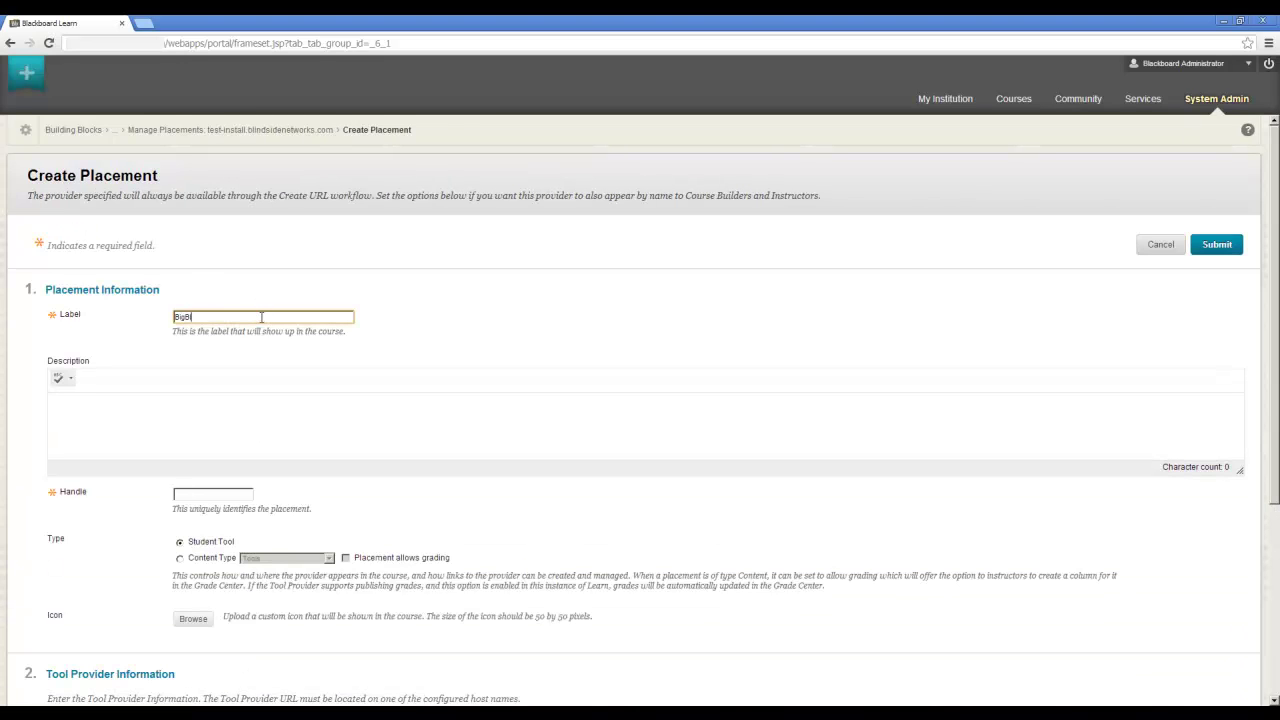
Fill in the BigBlueButton label and handle, paste the tool.xml Tool Provider URL, and submit
key(Tab)
click(224, 439)
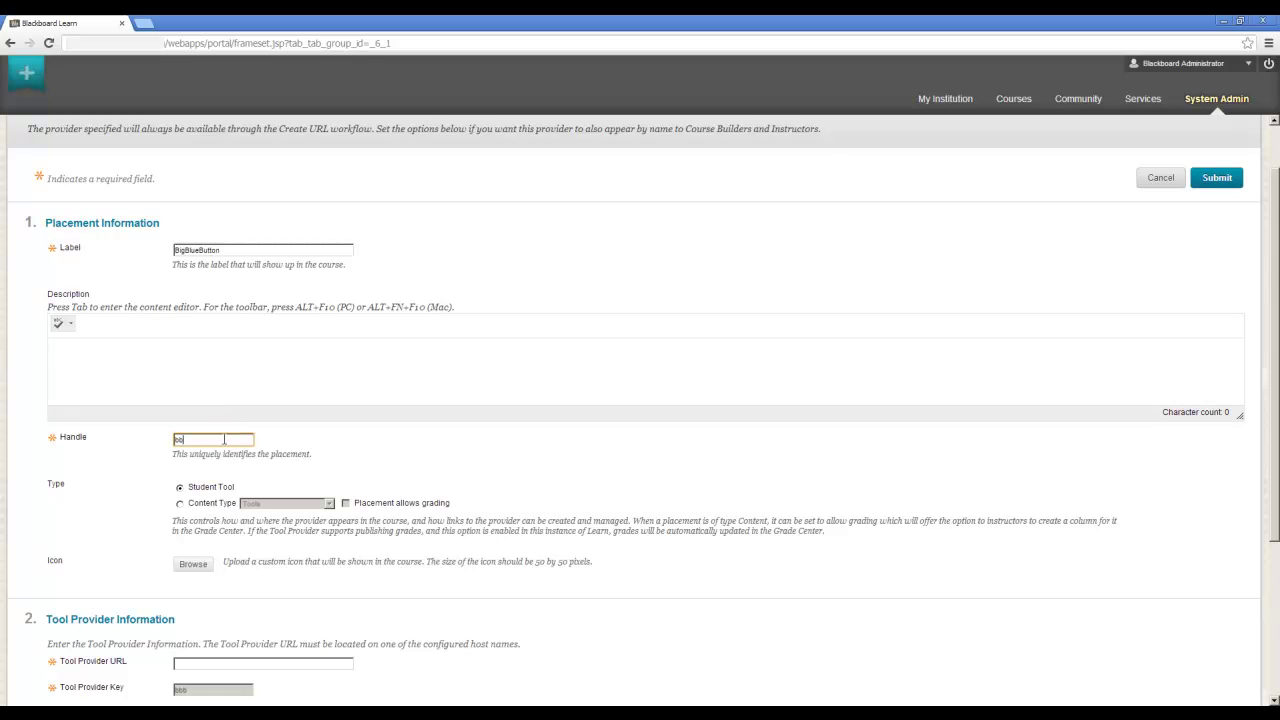
scroll(220, 437, down, 3)
click(276, 420)
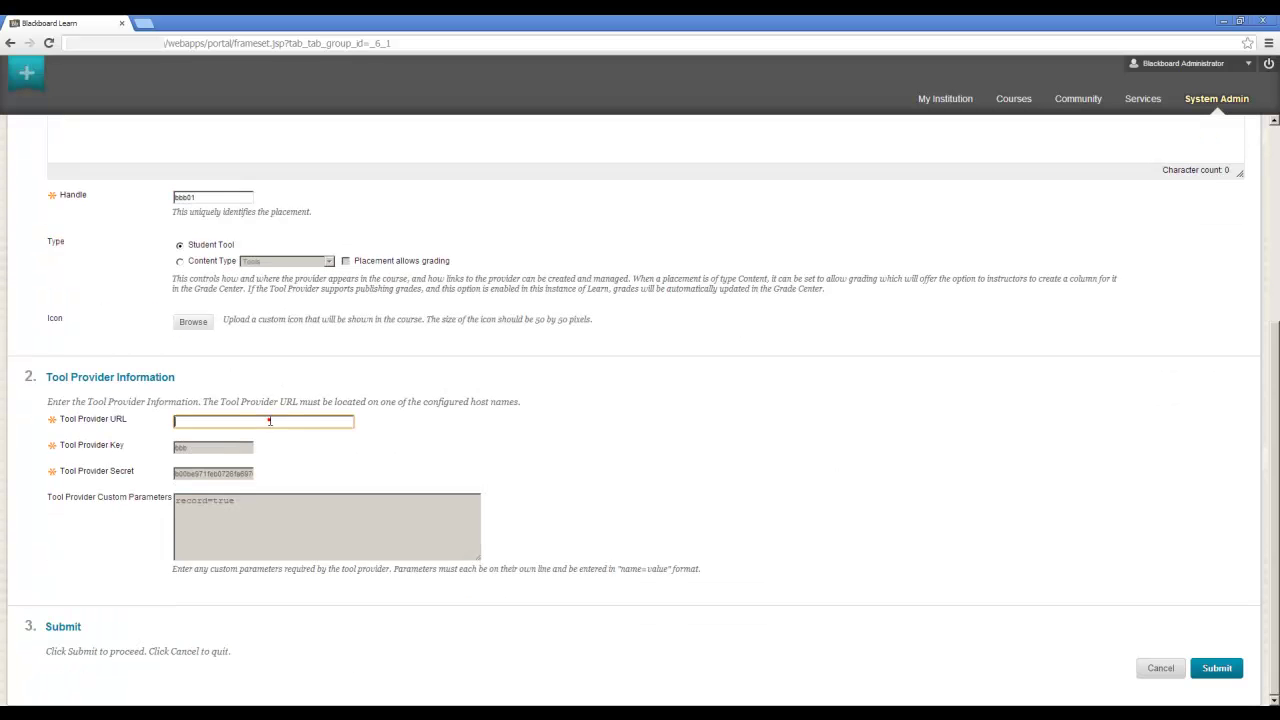
key(alt+Tab)
drag(590, 447, 1010, 455)
key(alt+Tab)
key(ctrl+v)
click(1224, 670)
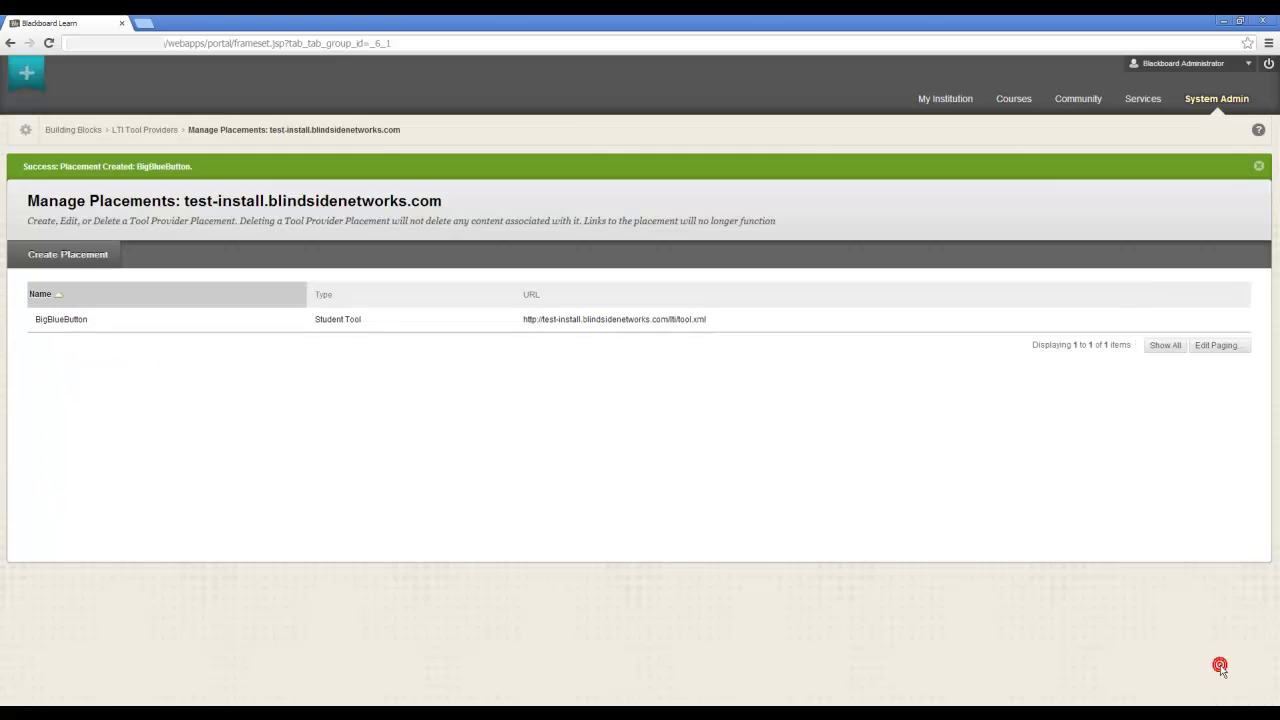
Log out, sign in with the instructor's credentials, and open CS 234's Content area
click(1268, 63)
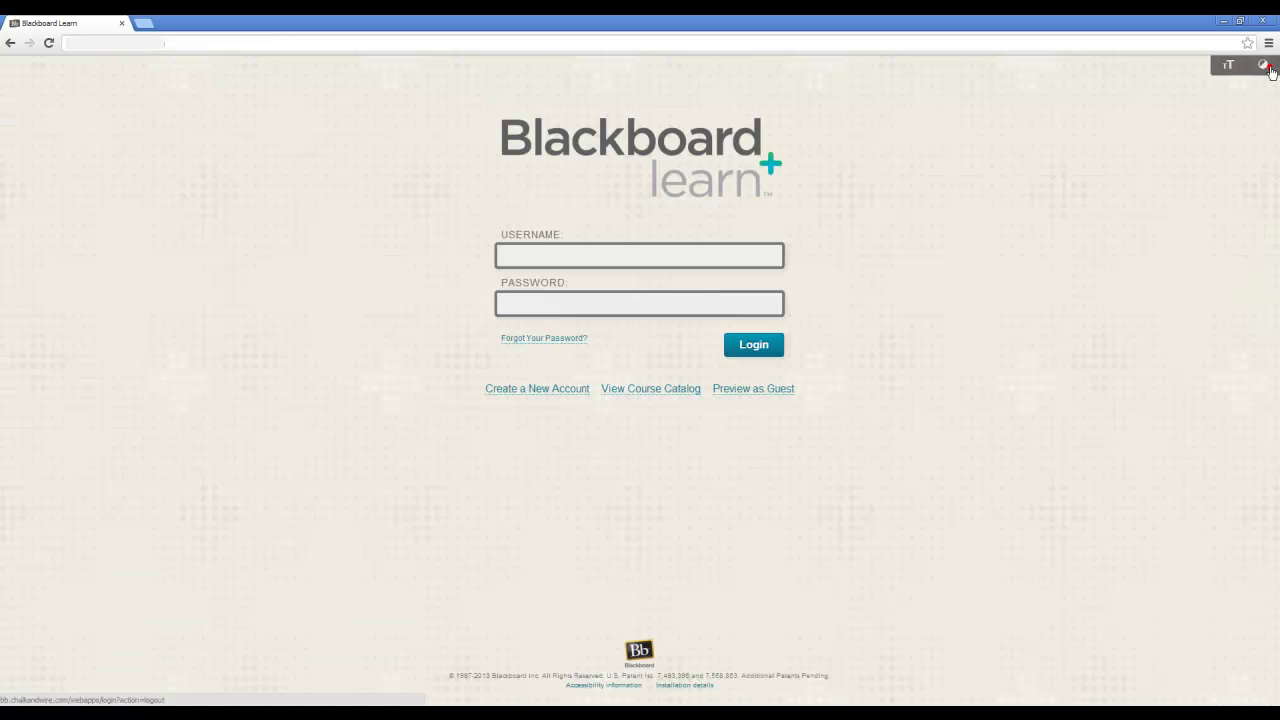
click(625, 256)
key(Tab)
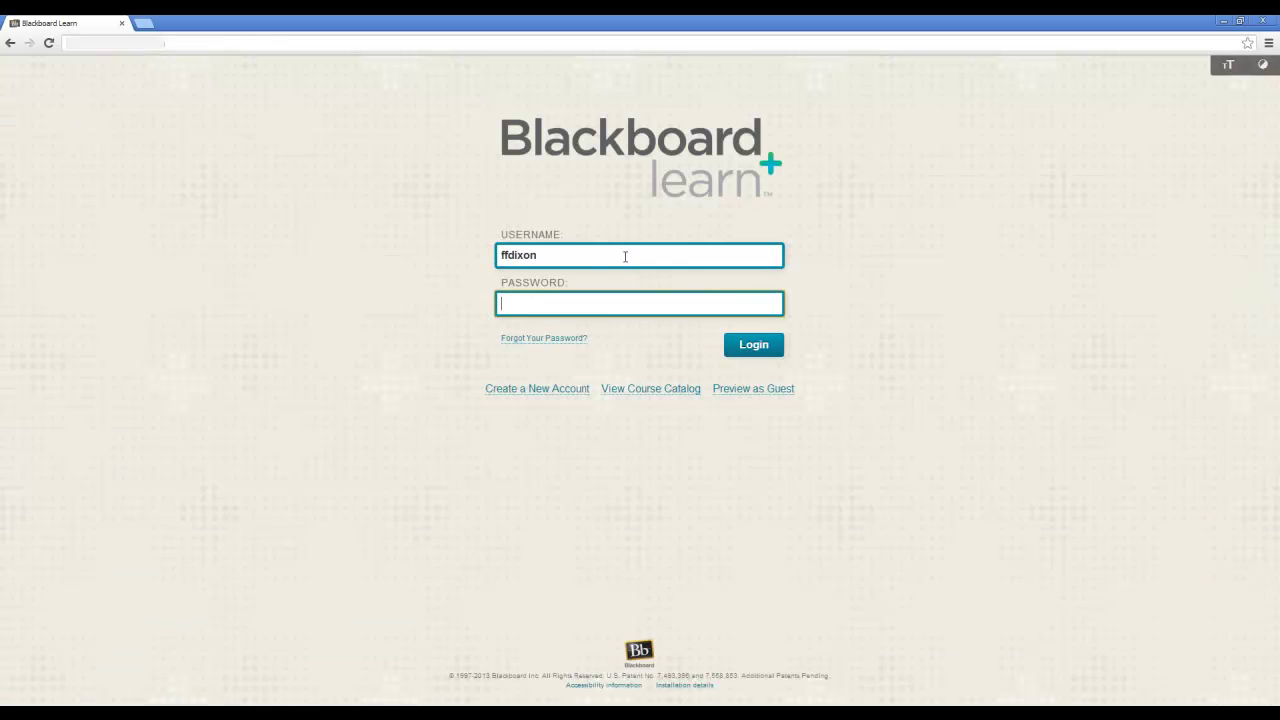
key(Return)
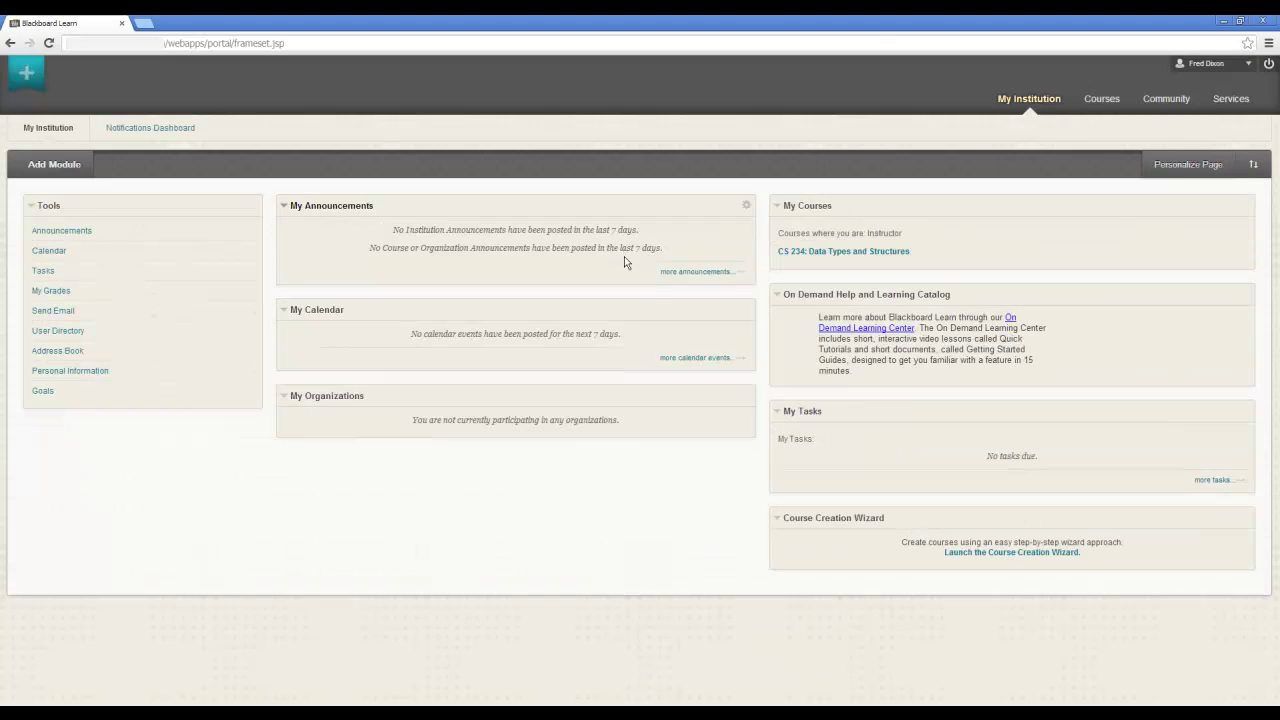
click(828, 256)
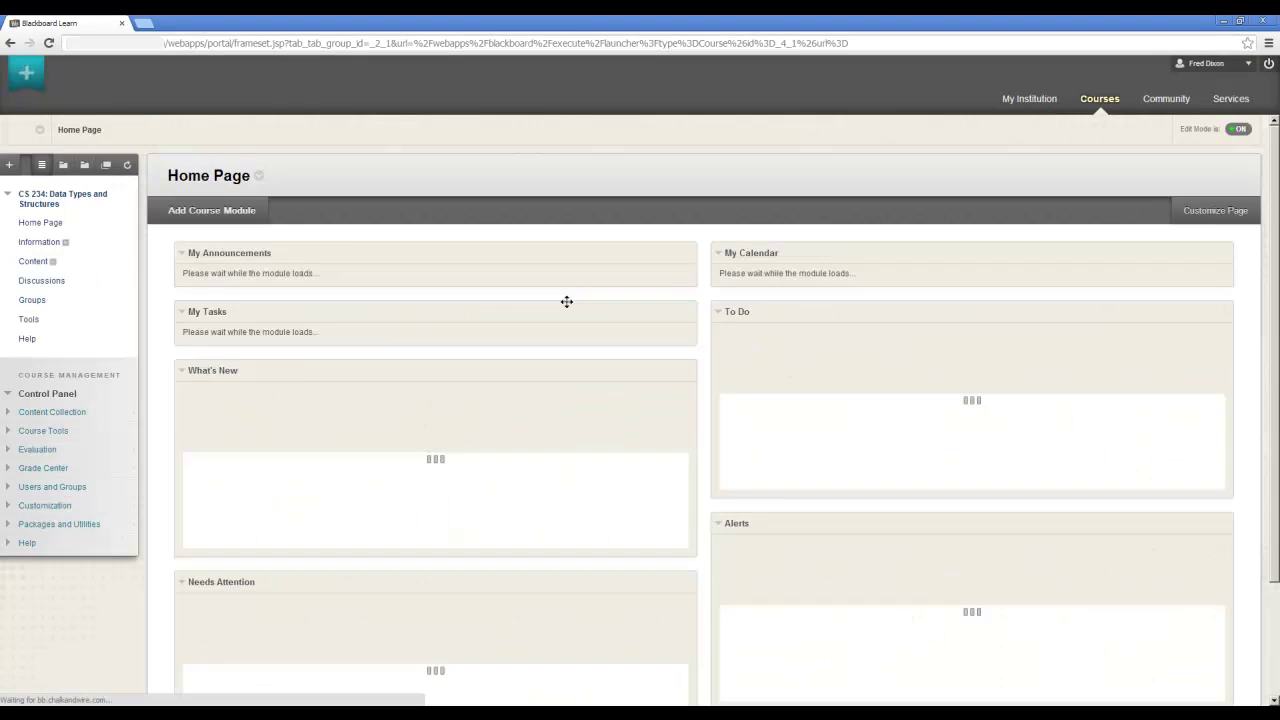
click(33, 262)
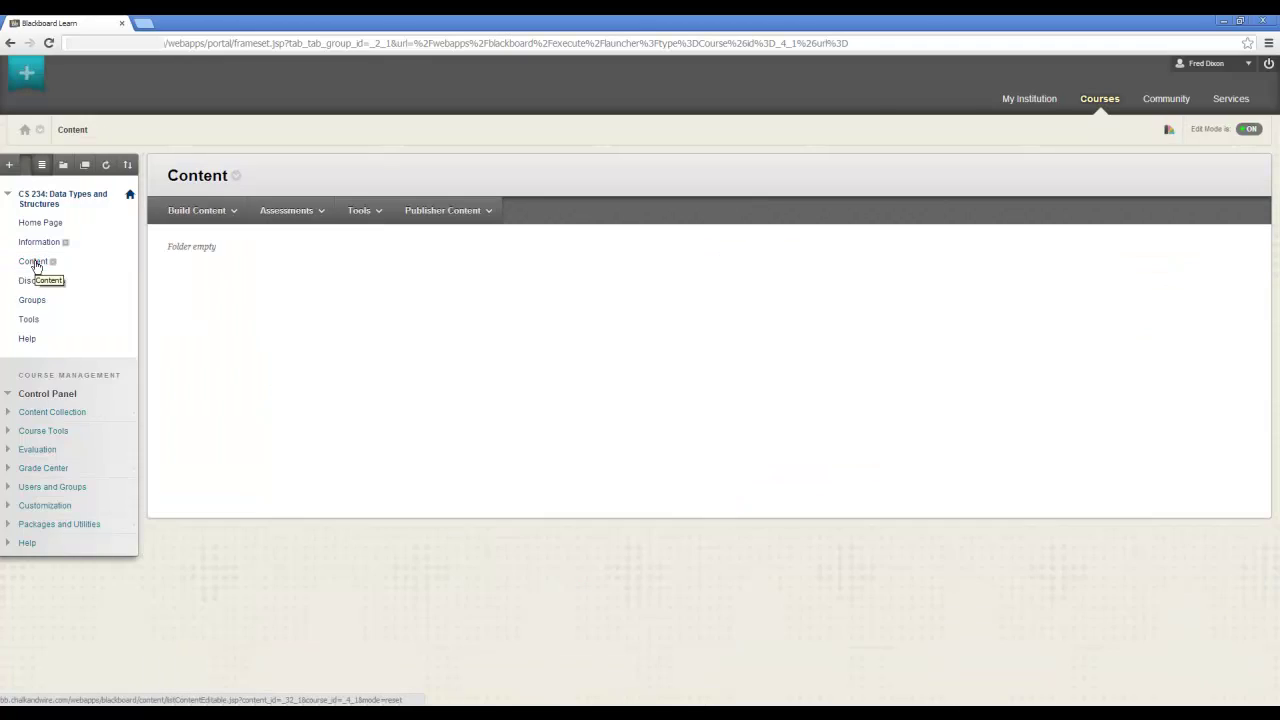
Add a Course Link to Tools > BigBlueButton described 'Welcome to my virtual classroom!'
click(197, 210)
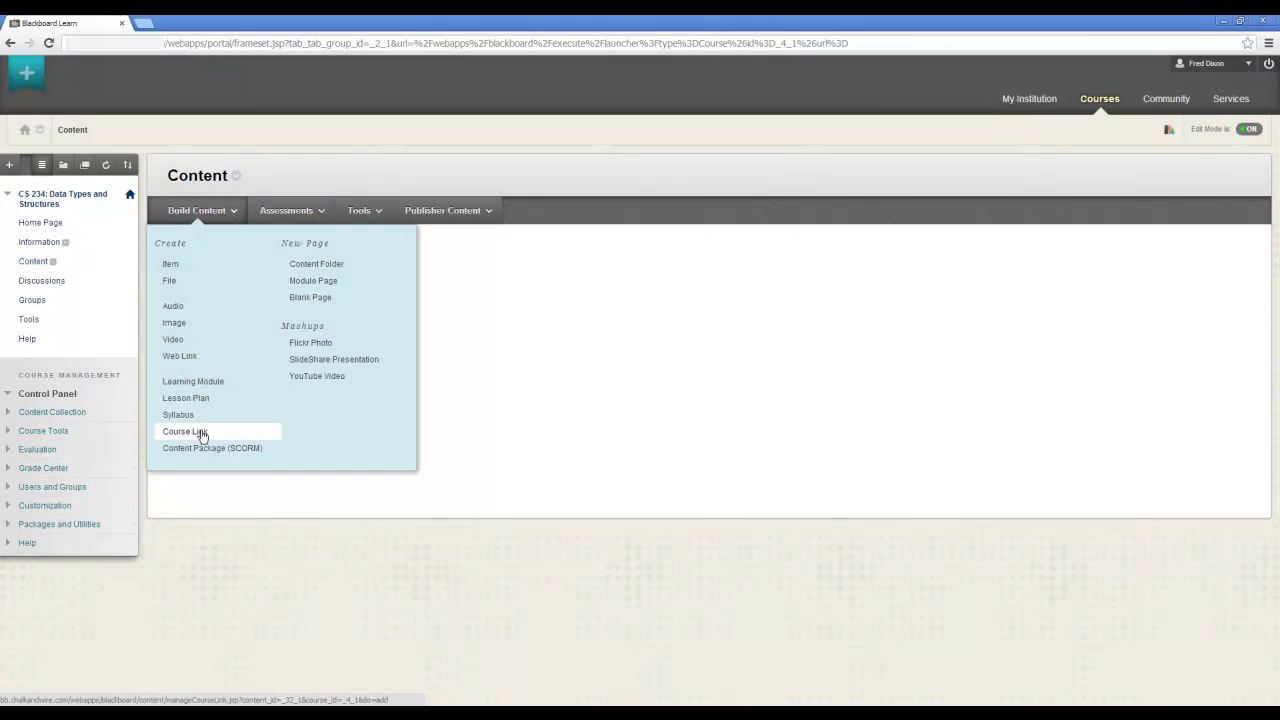
click(200, 431)
click(333, 329)
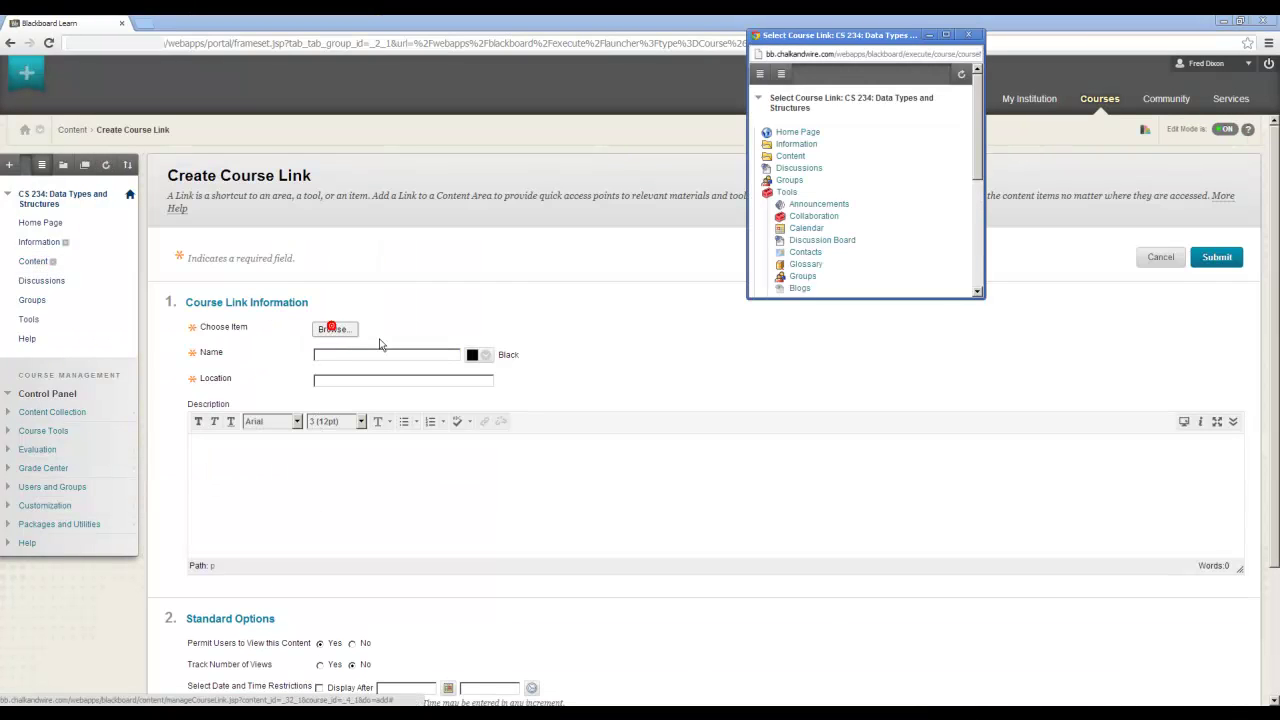
drag(978, 168, 955, 273)
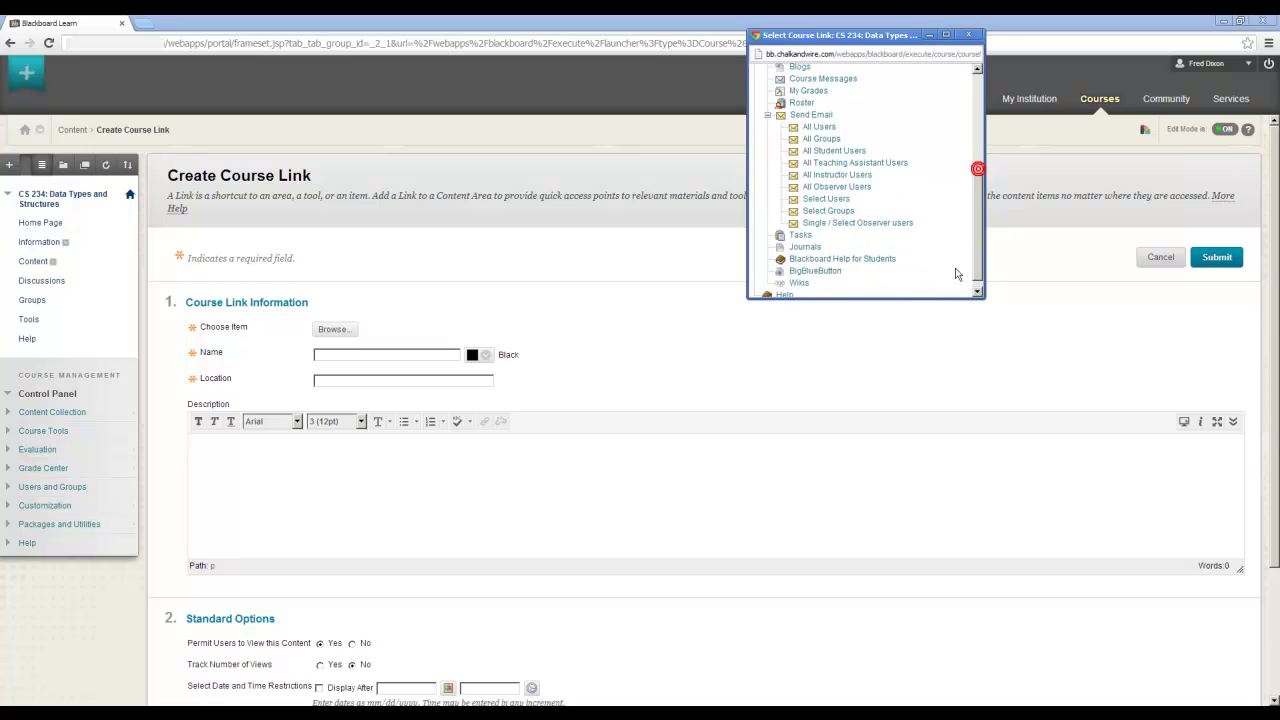
click(815, 271)
scroll(563, 427, down, 2)
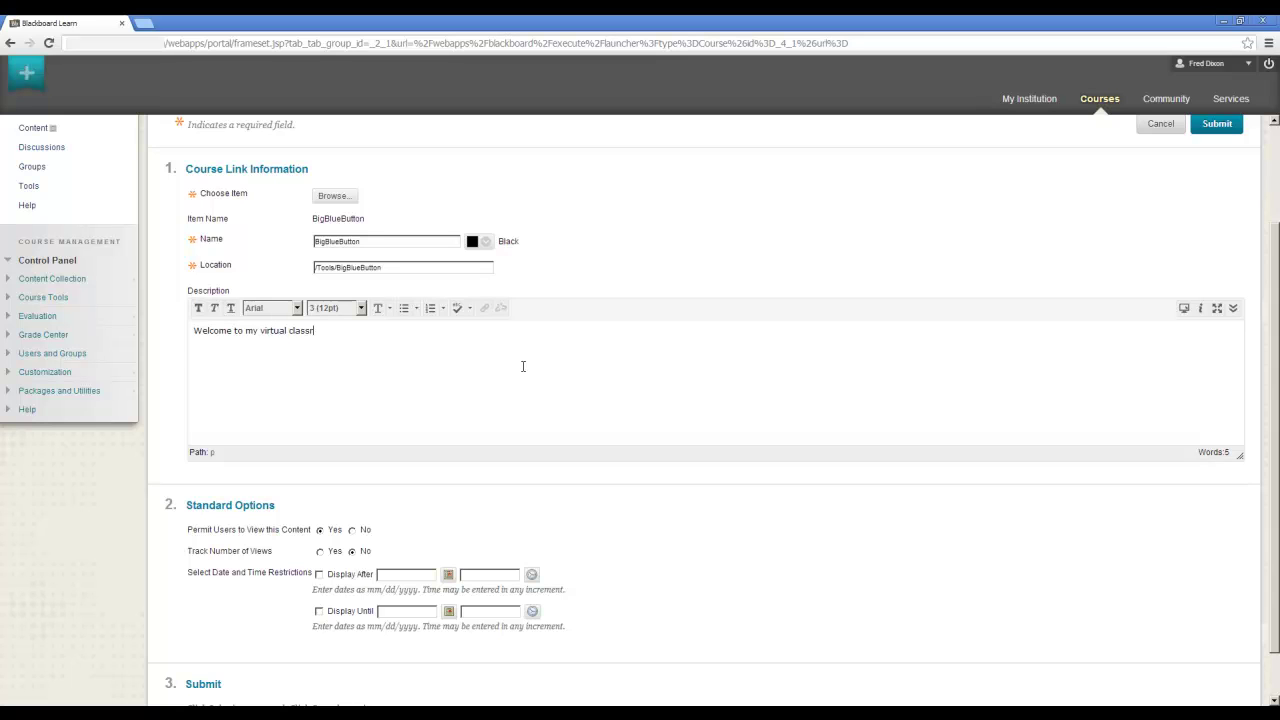
scroll(567, 348, down, 1)
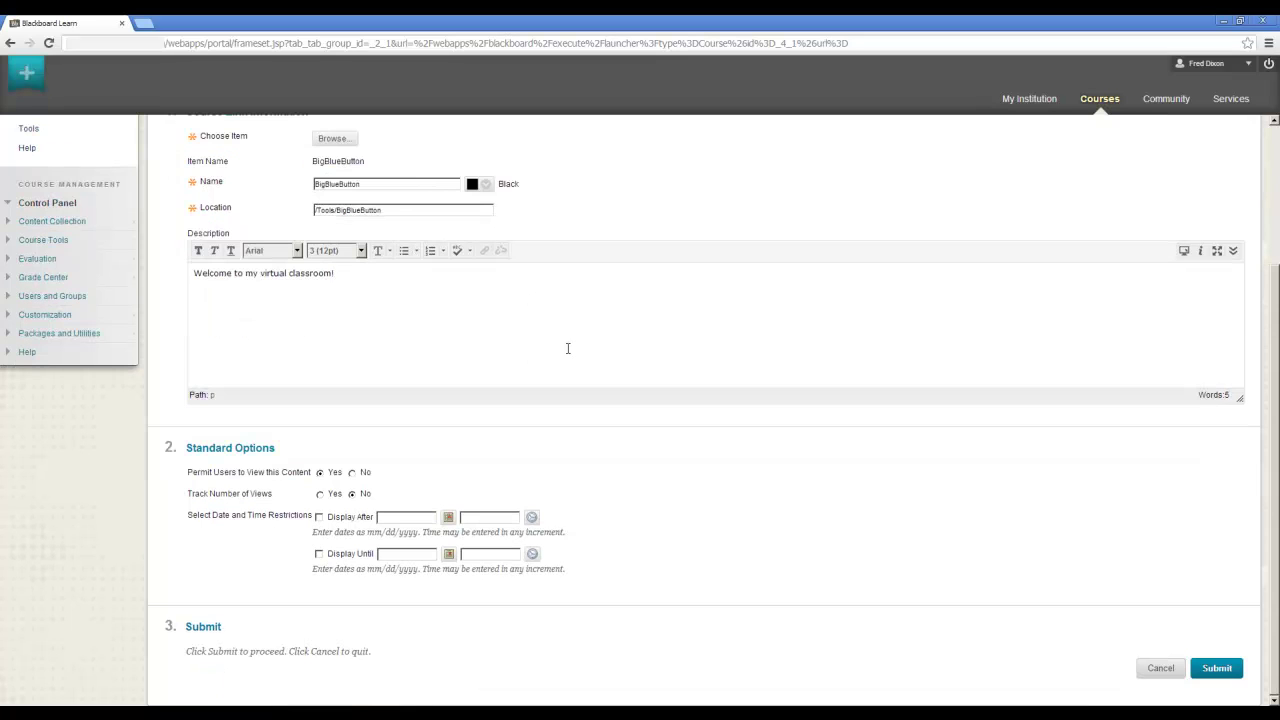
click(1218, 669)
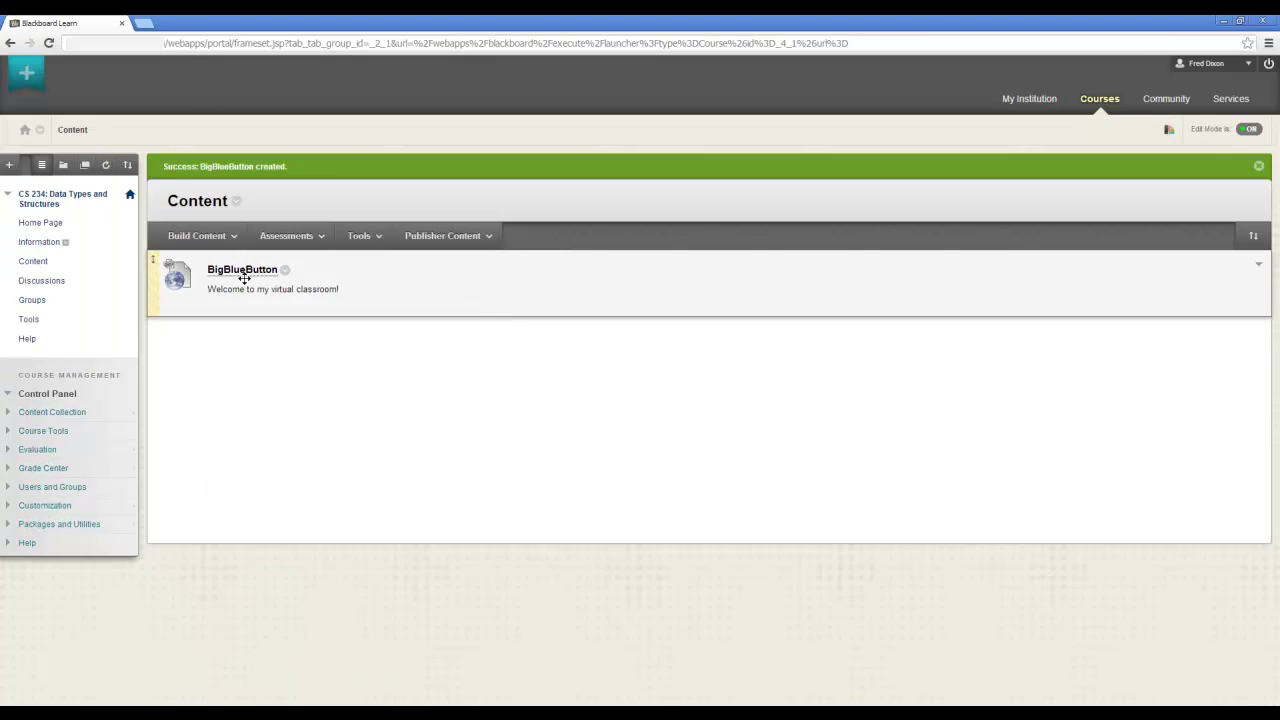
Open the BigBlueButton course item, join the meeting, and connect audio
click(243, 272)
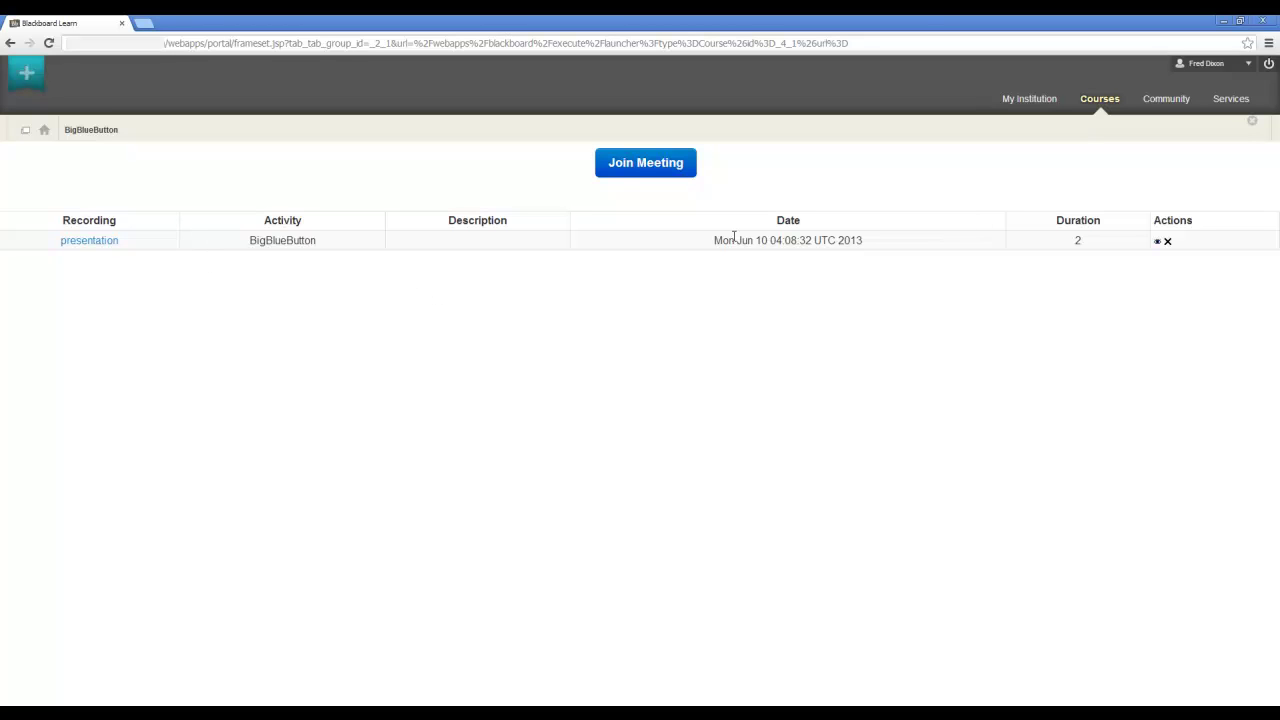
click(628, 165)
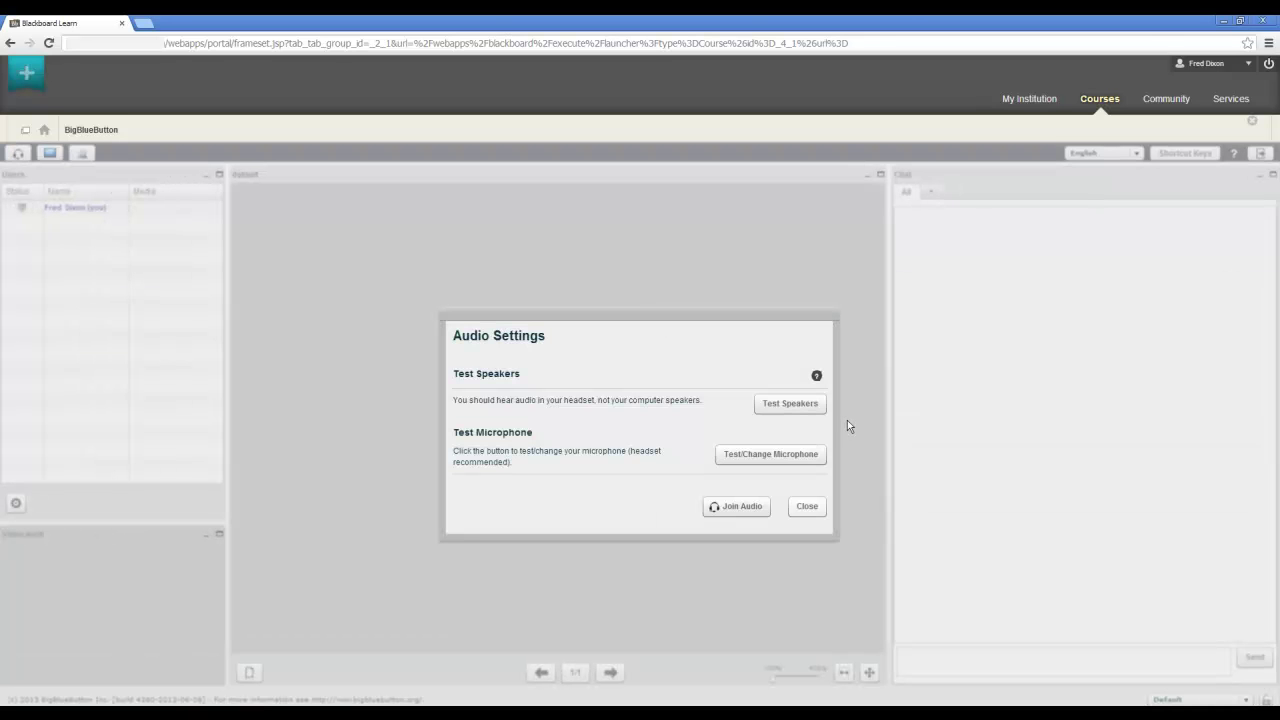
click(766, 504)
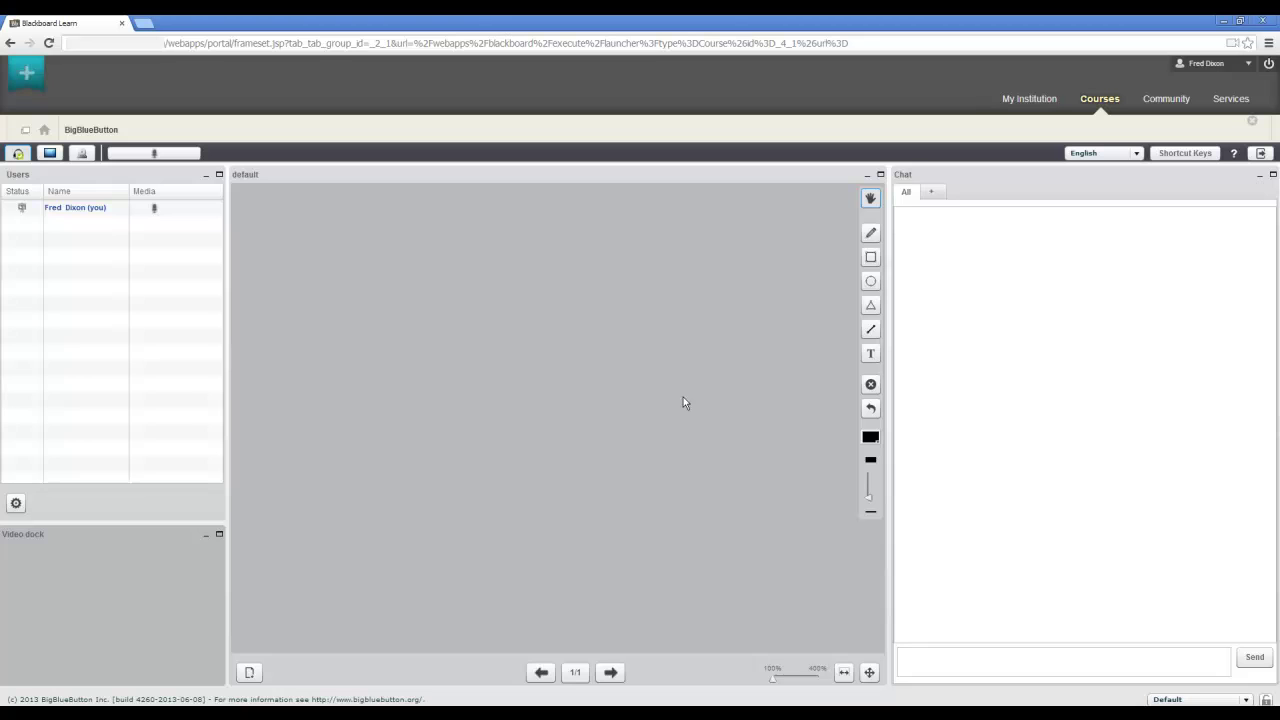
In the second browser, join the BigBlueButton meeting as the second participant with audio
key(alt+Tab)
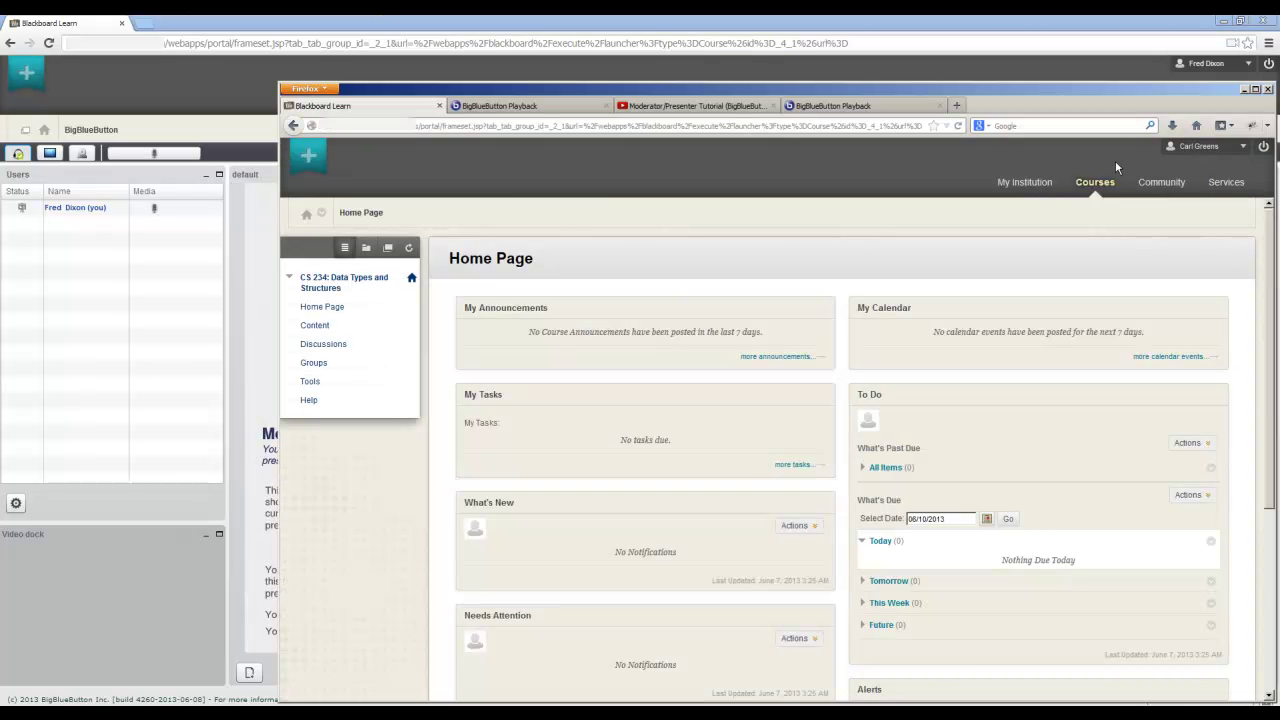
click(316, 327)
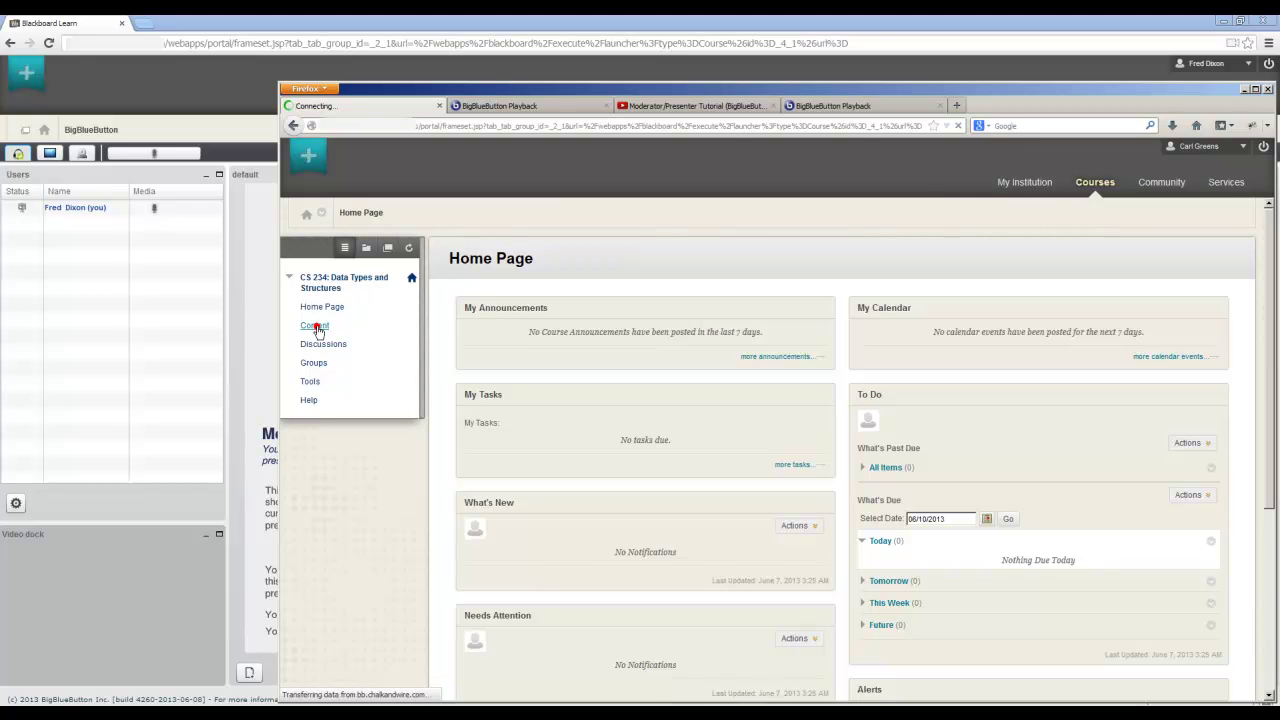
click(511, 302)
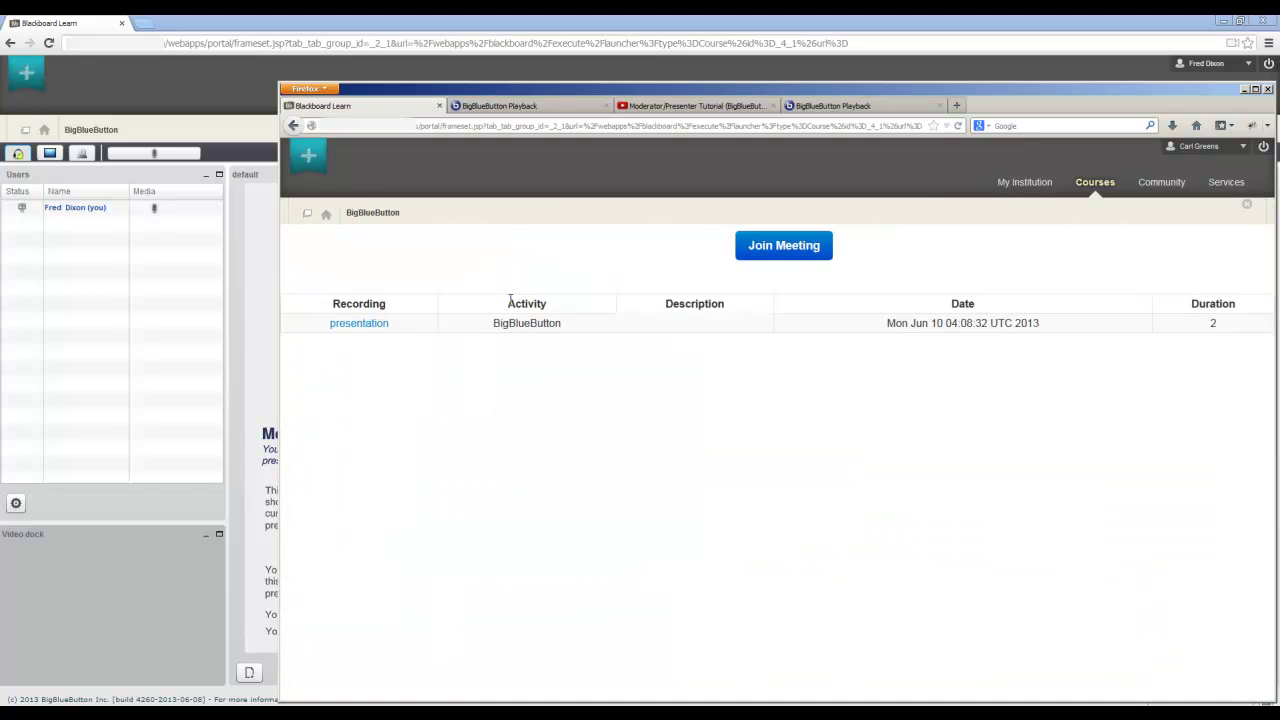
click(793, 255)
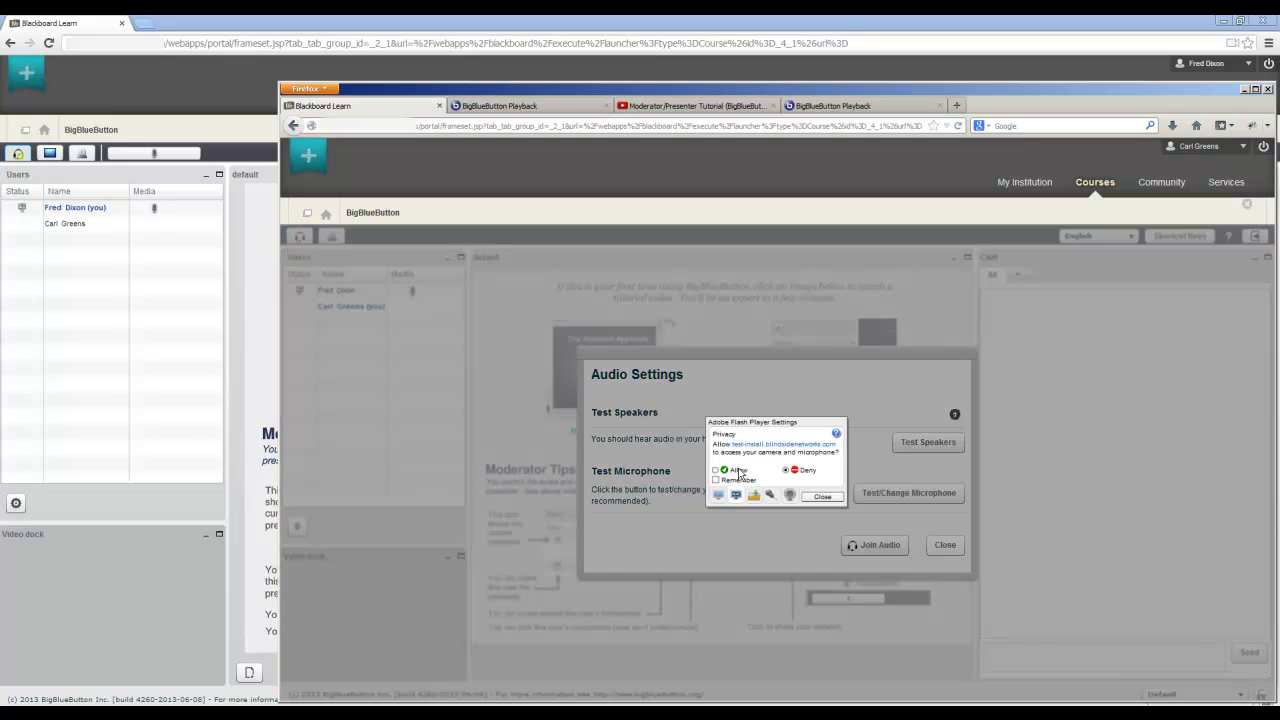
click(718, 471)
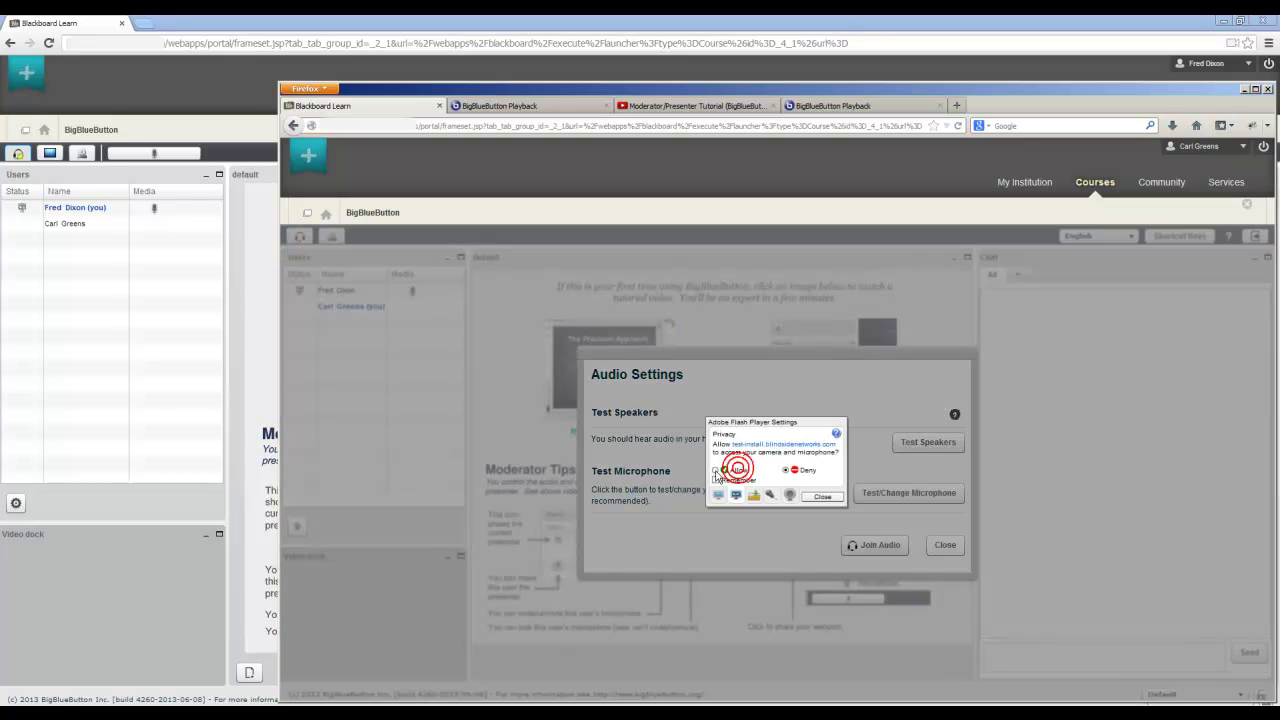
click(812, 497)
click(876, 546)
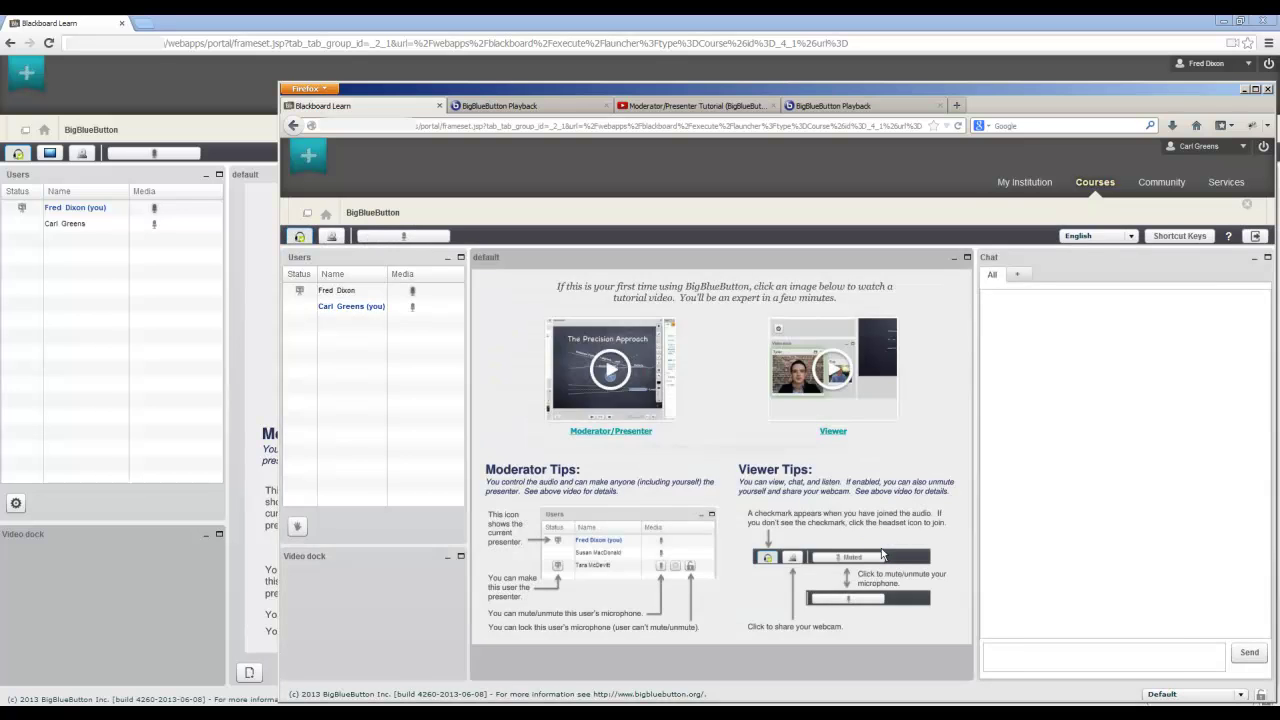
Back in the host's meeting window, start sharing the host's webcam
click(154, 180)
click(81, 154)
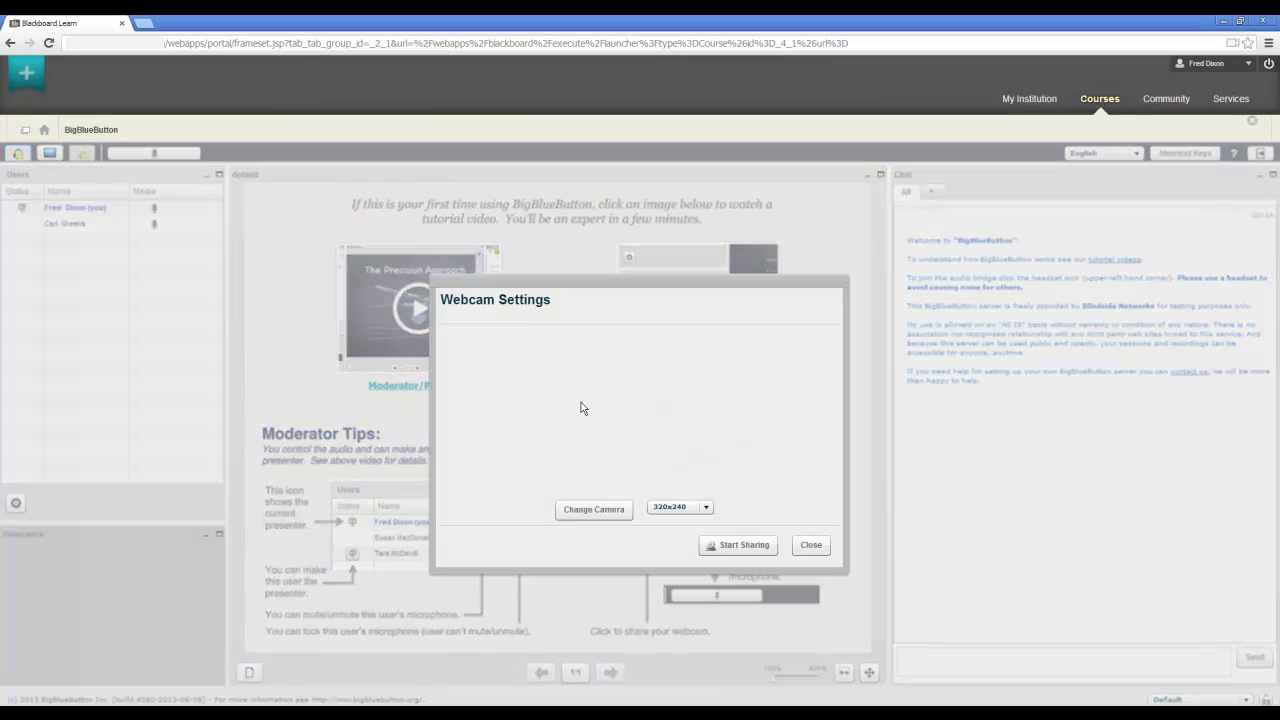
click(745, 546)
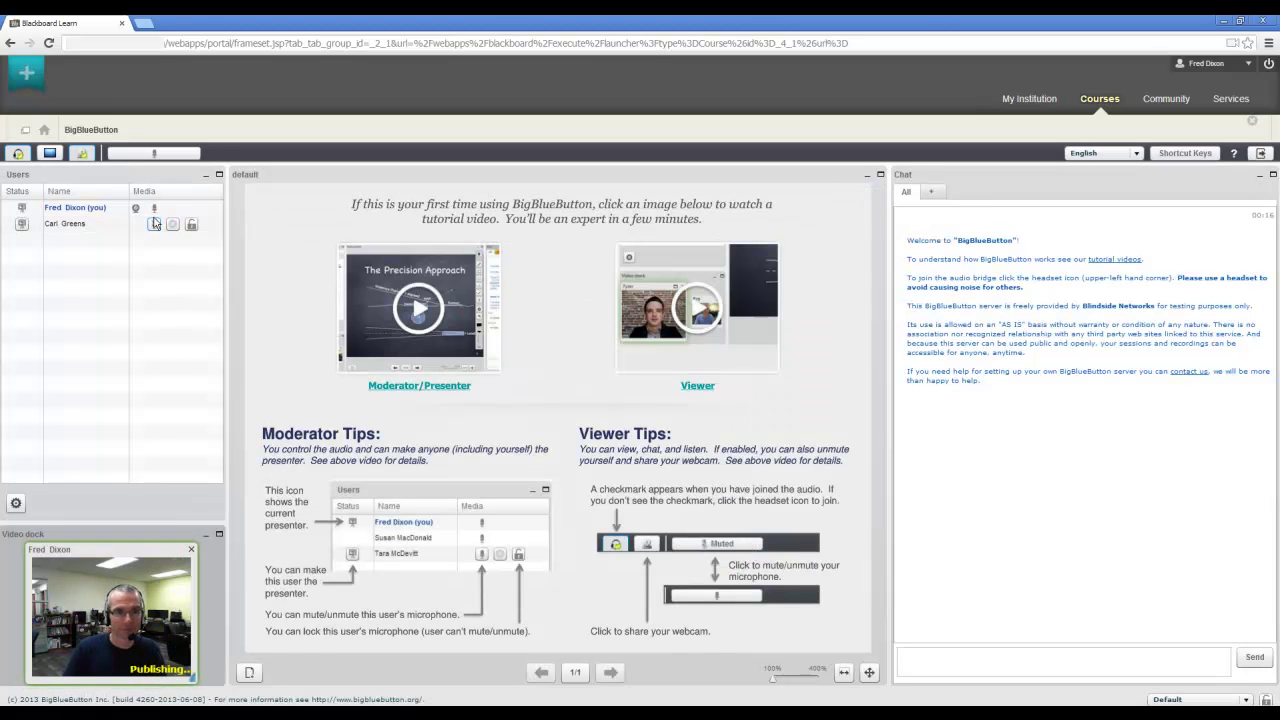
key(alt+Tab)
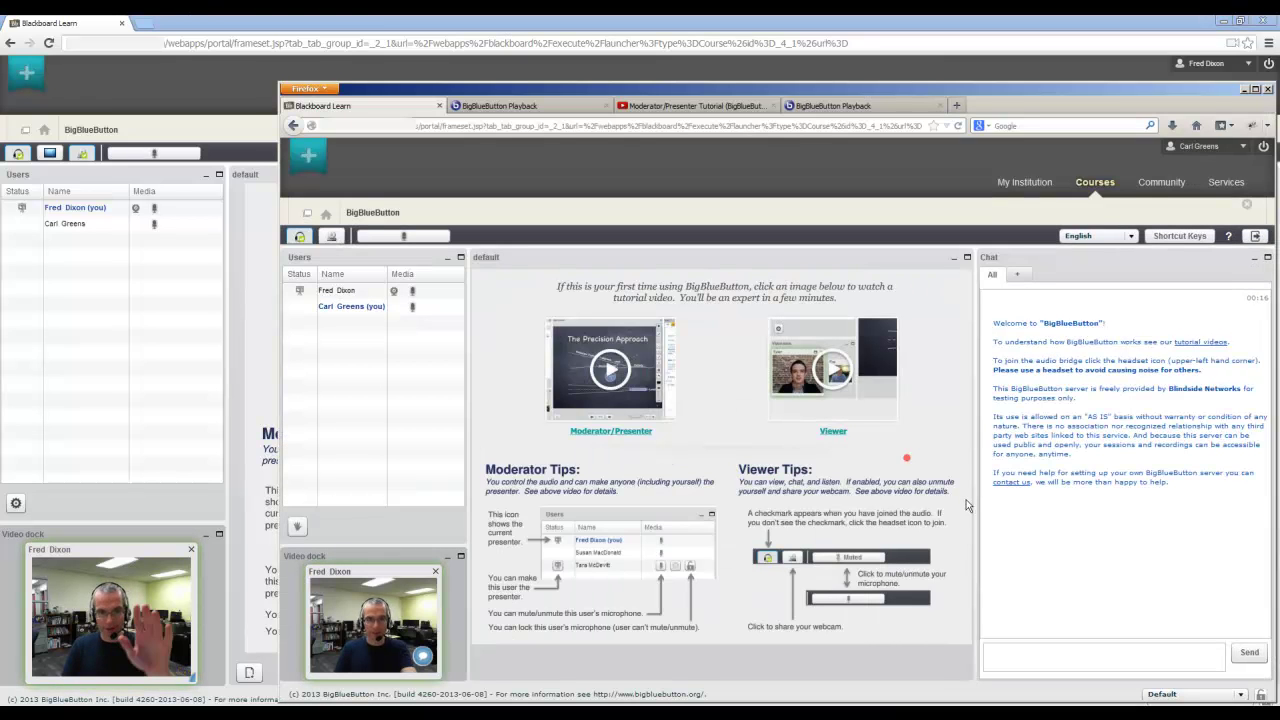
key(alt+Tab)
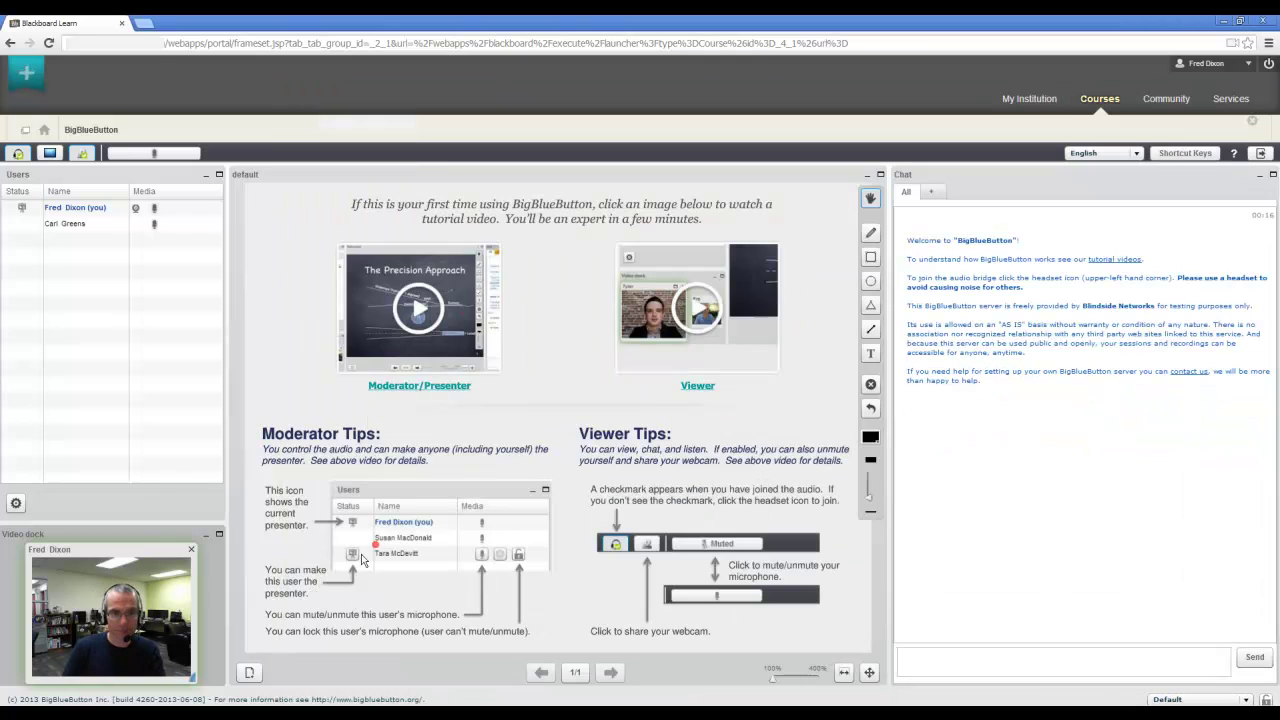
Upload the BigBlueButton LTI PDF as the meeting's presentation slides
click(250, 672)
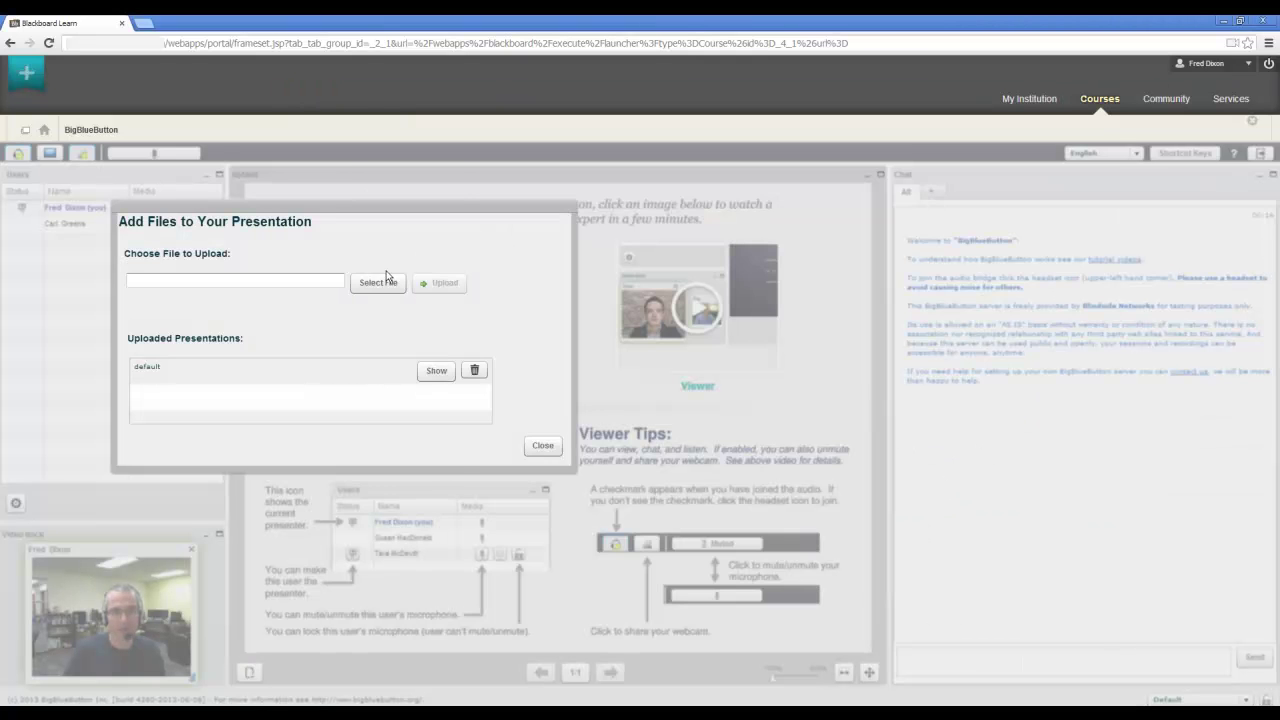
click(386, 280)
click(527, 232)
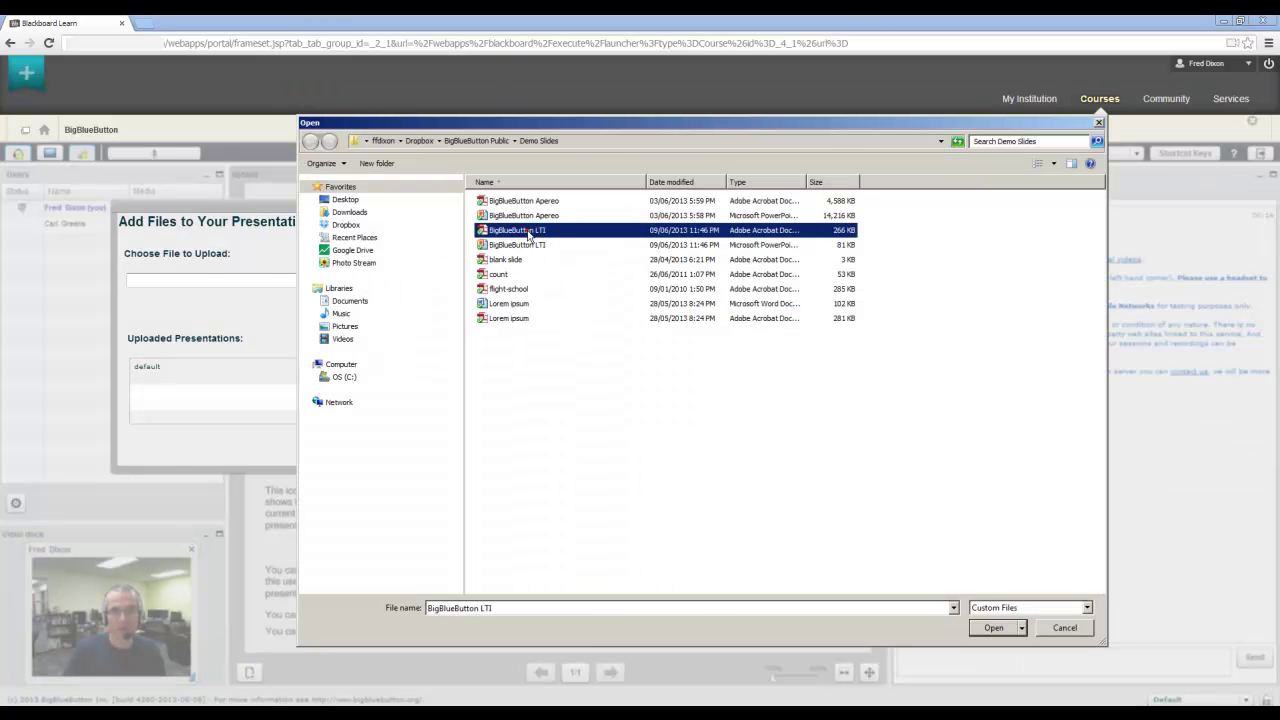
double_click(527, 232)
click(443, 280)
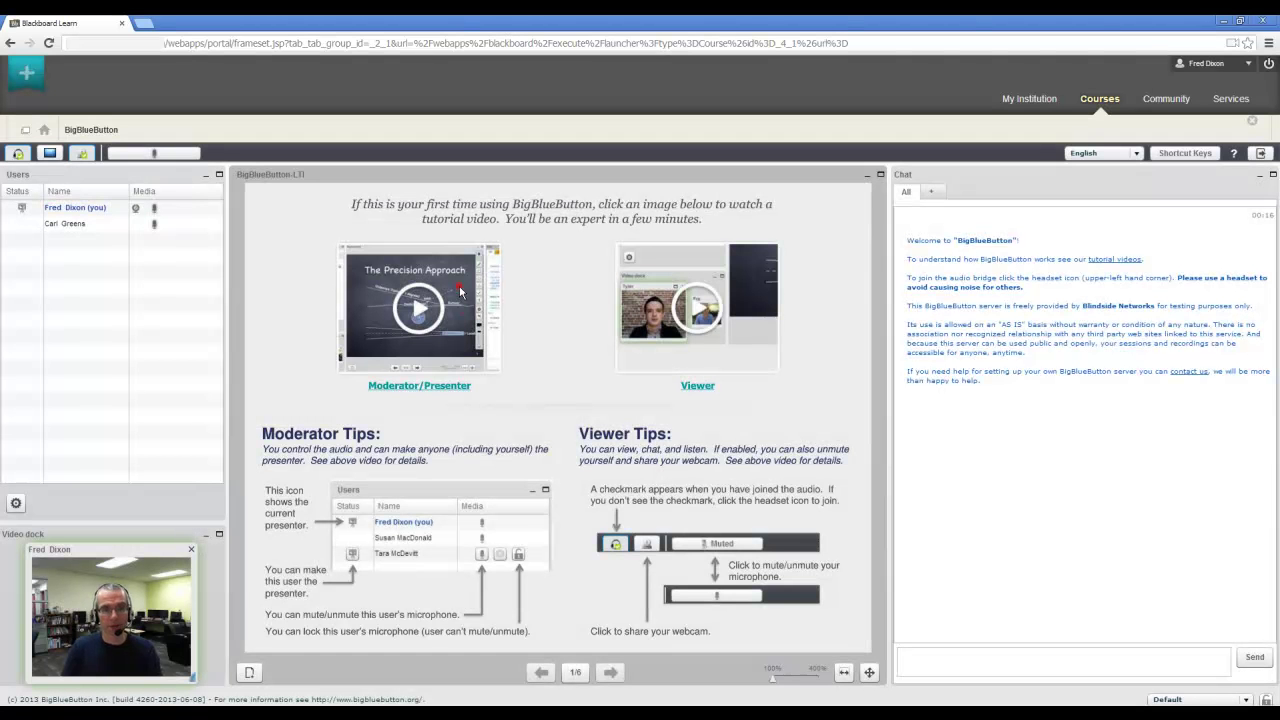
Send a chat greeting from the host, then reply with a greeting from the second participant
click(995, 661)
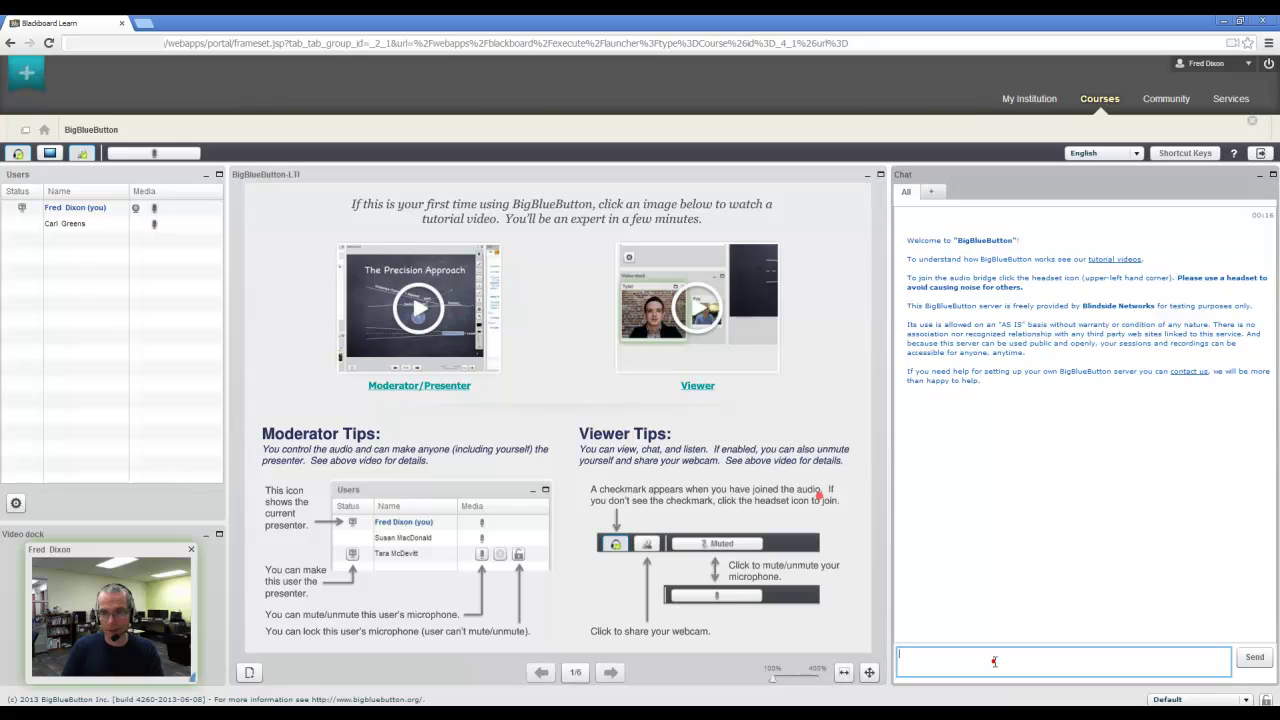
text(Hi Carl!)
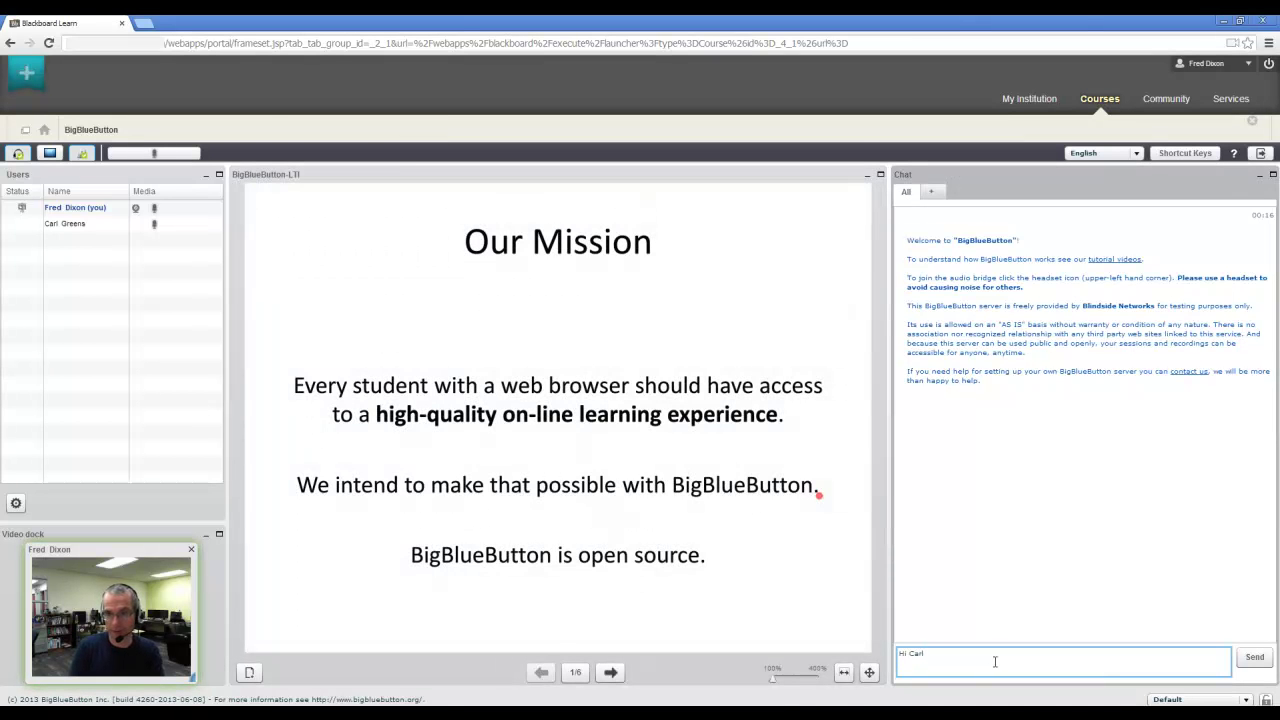
key(Return)
key(alt+Tab)
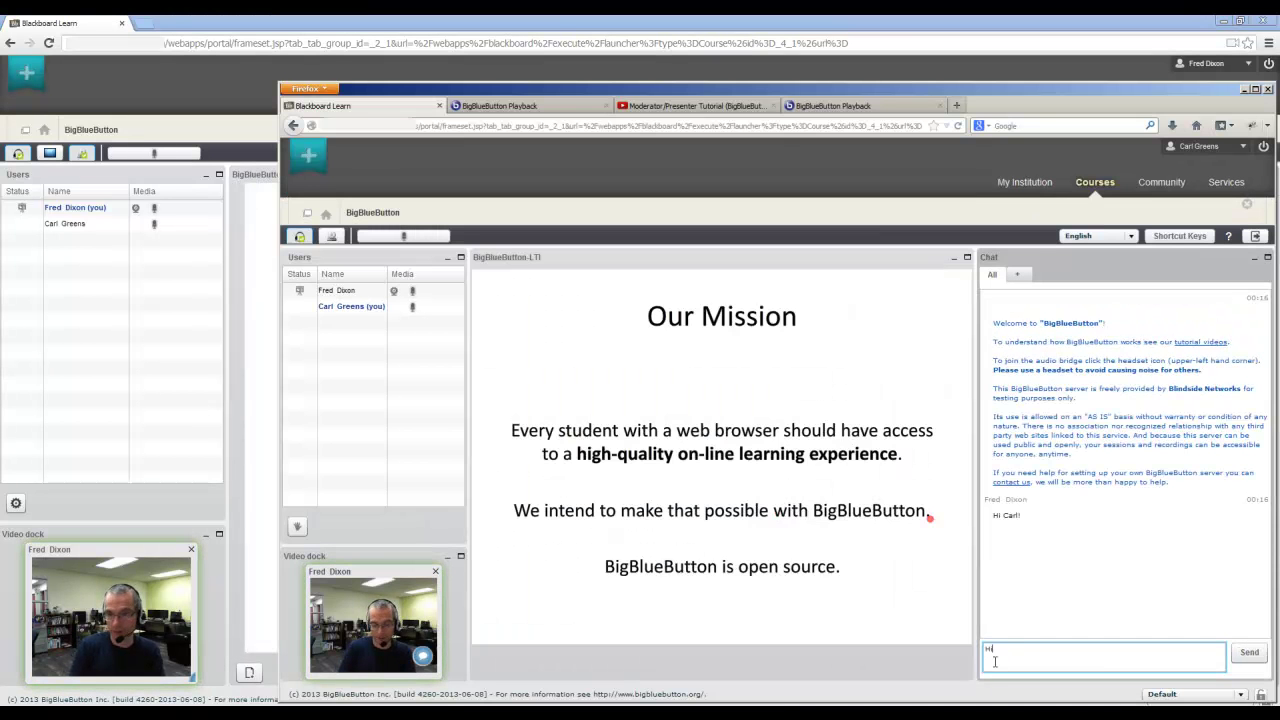
text(Hi Fred)
key(Return)
key(alt+Tab)
mouse_move(820, 492)
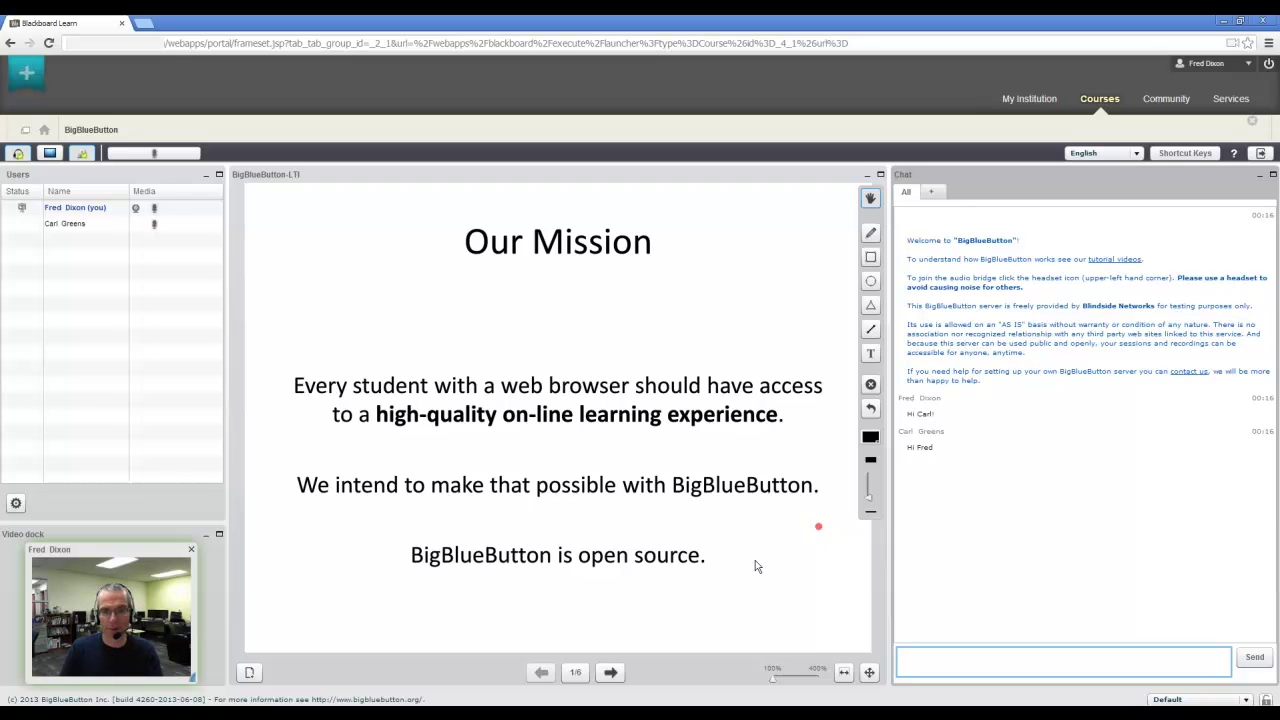
On the next slide, draw pencil checkmarks beside Audio, Video, Slides, Chat and Desktop
click(611, 672)
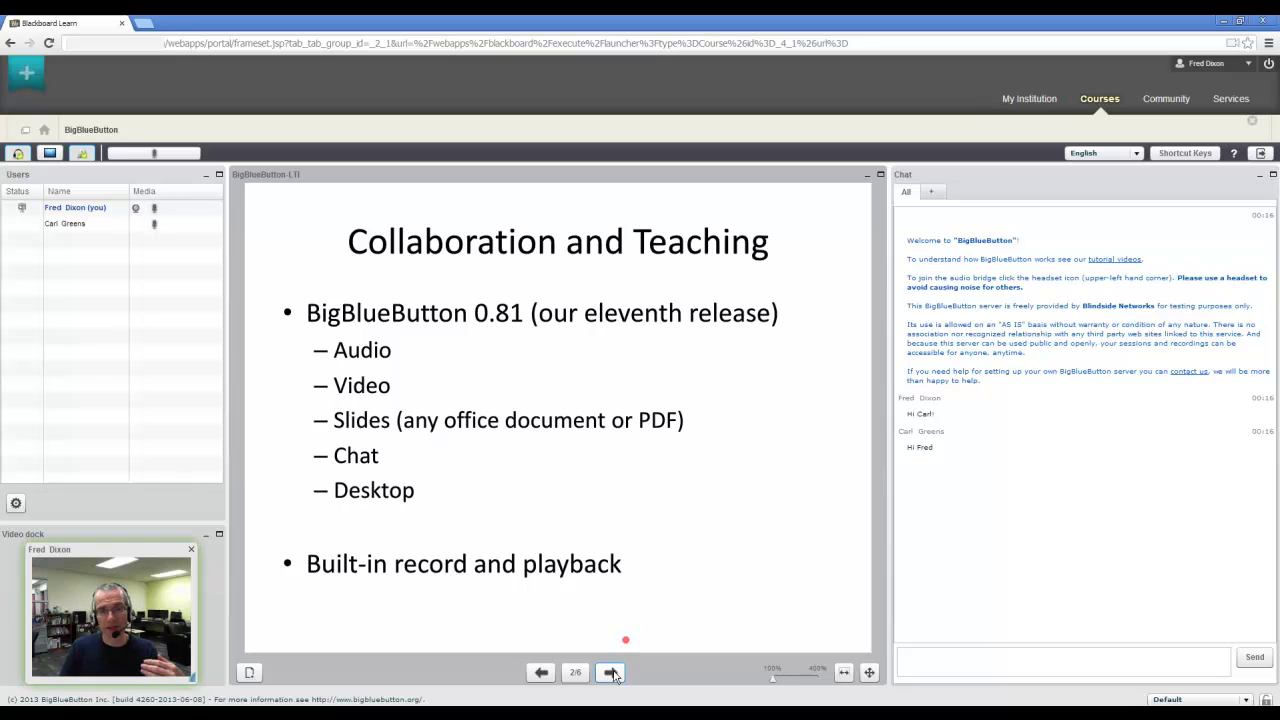
mouse_move(502, 356)
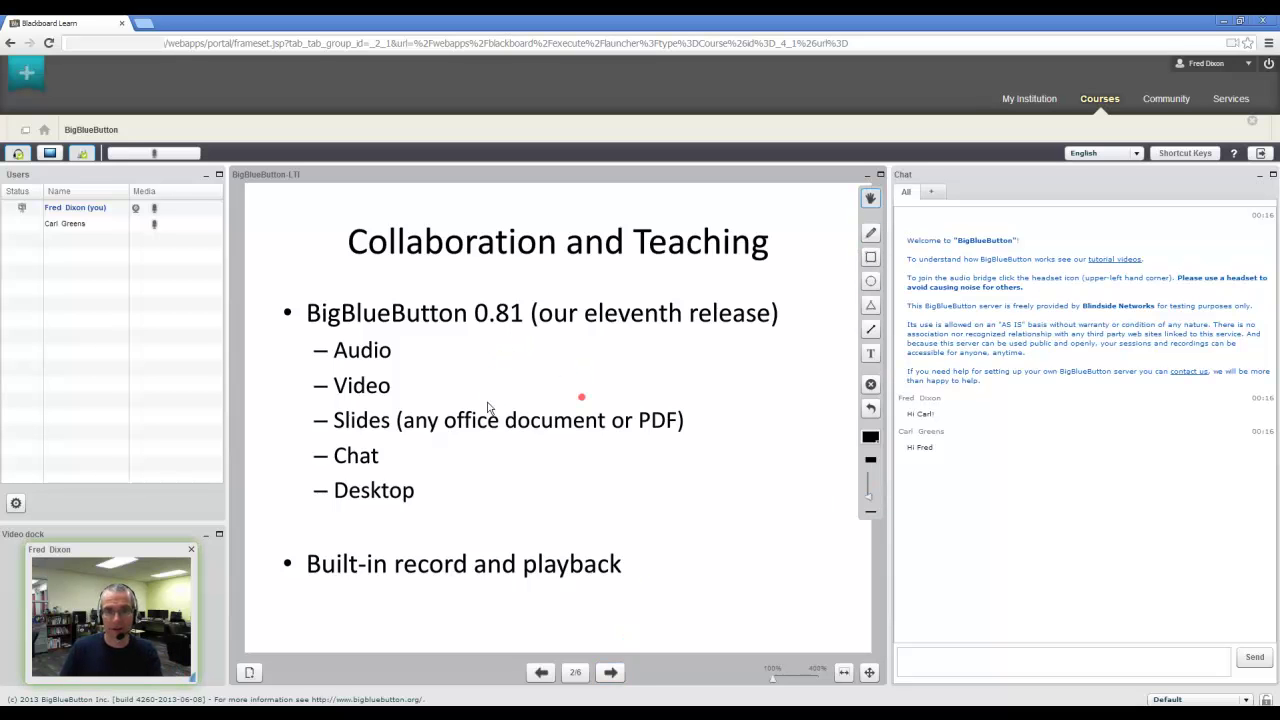
click(870, 232)
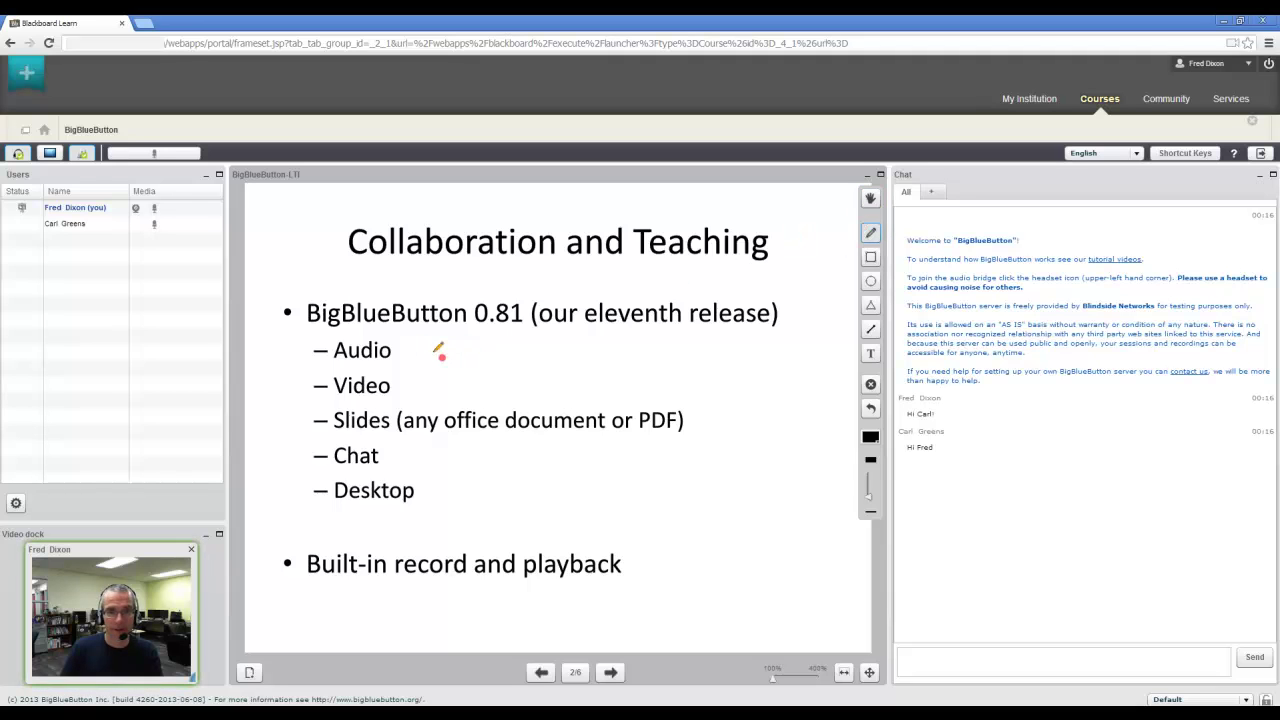
drag(423, 350, 466, 340)
drag(428, 391, 496, 380)
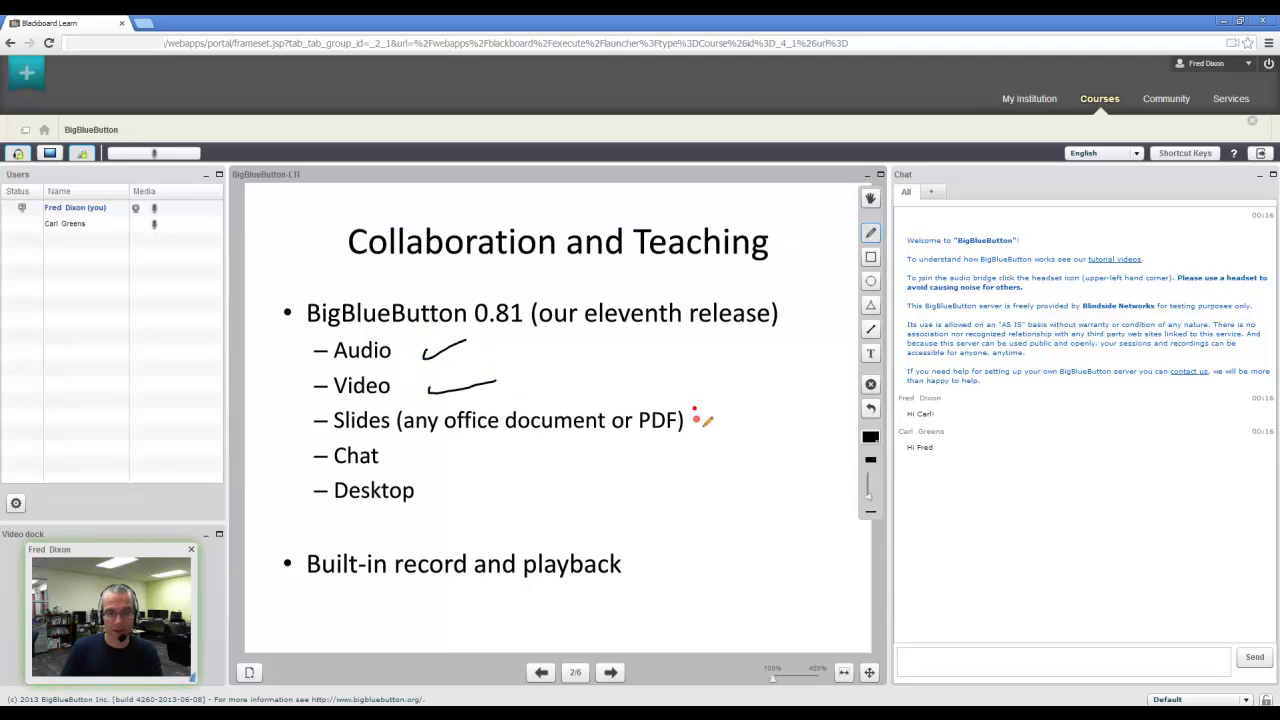
drag(695, 410, 728, 408)
drag(395, 447, 426, 450)
drag(427, 494, 483, 480)
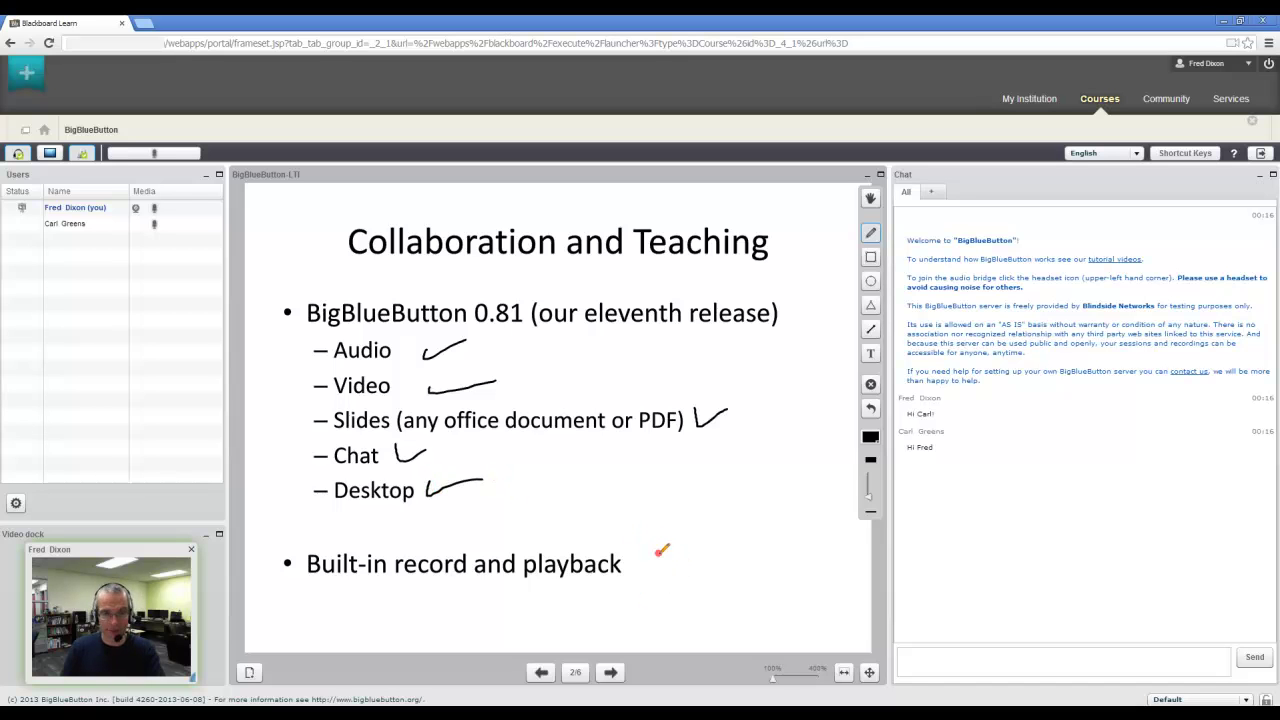
Check off the one-to-one, group and one-to-many diagrams on Use Cases, then reach slide 4
click(612, 673)
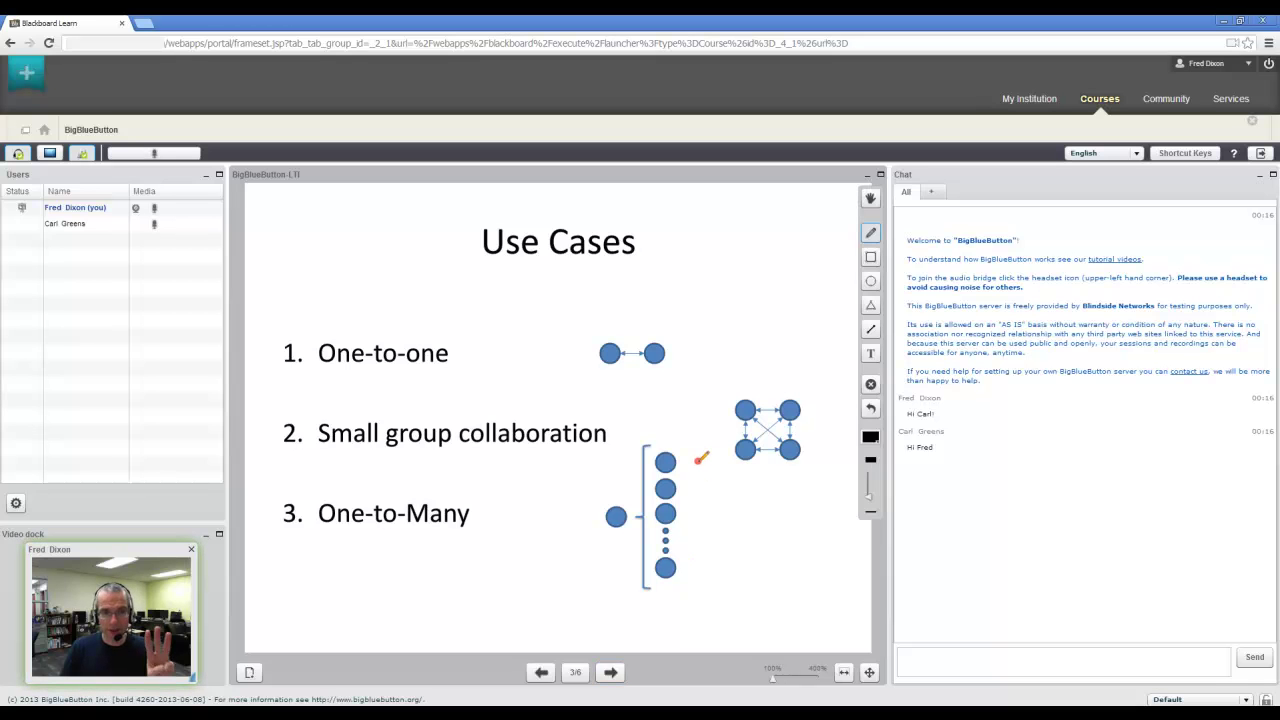
drag(681, 350, 727, 330)
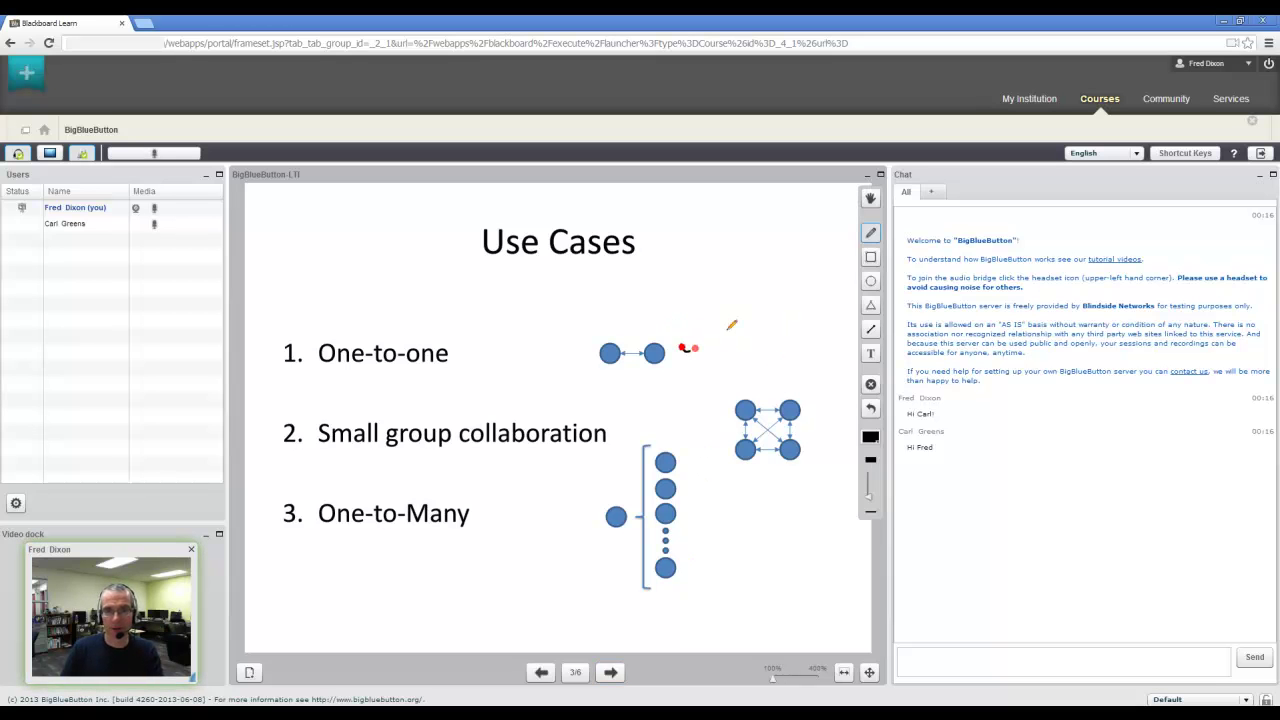
drag(813, 414, 833, 408)
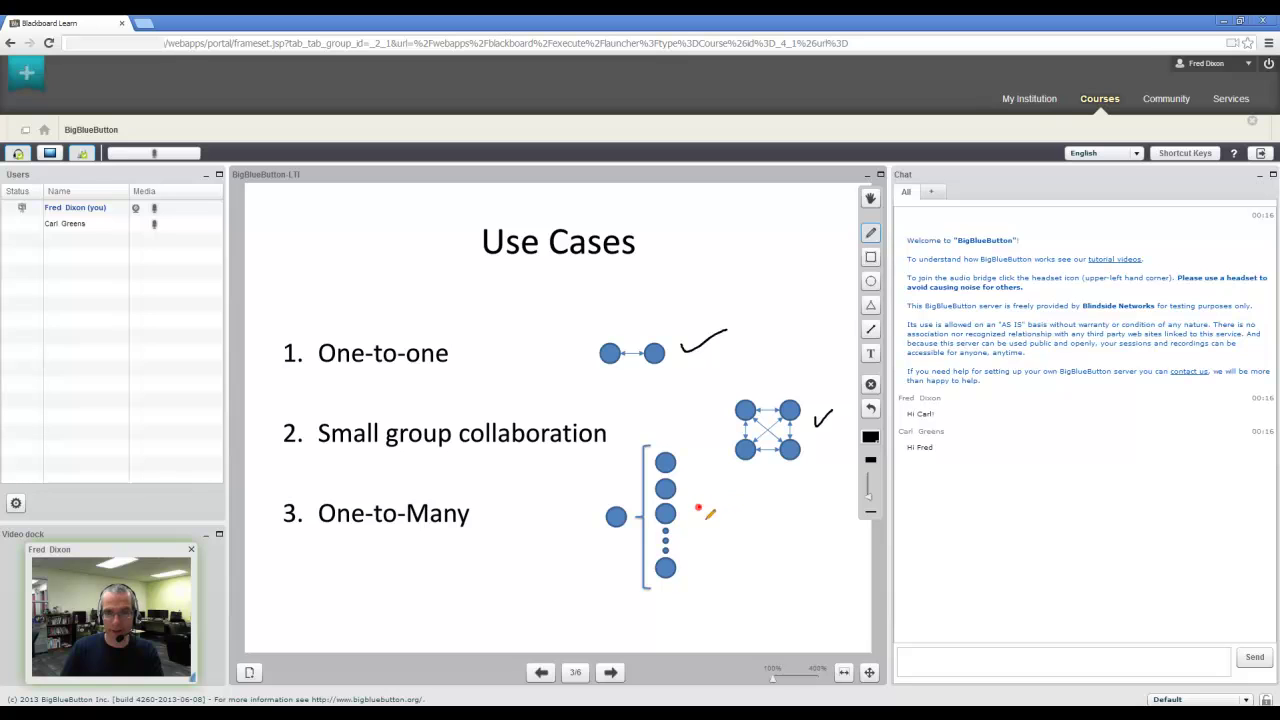
drag(699, 510, 760, 497)
click(611, 673)
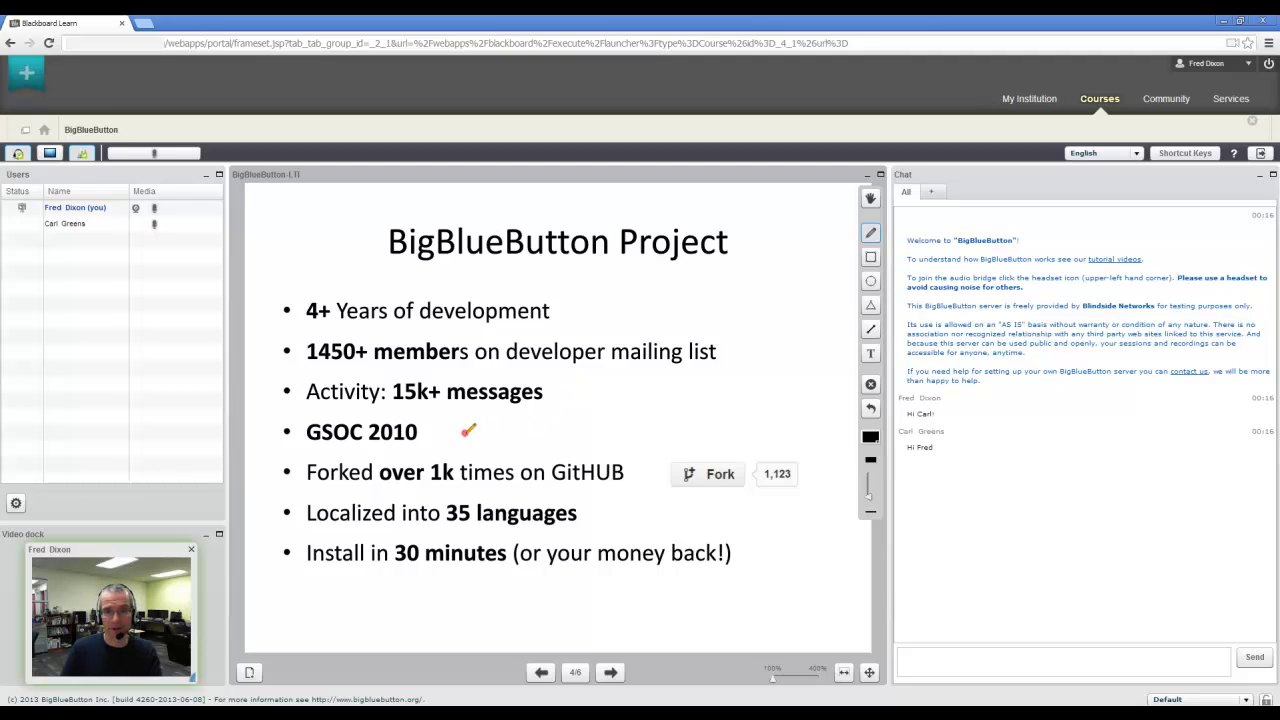
Mark Fork 1,123 and 35 languages, underline bbb-conf --lti and 0.81-dev, then reach slide 6
drag(739, 505, 787, 499)
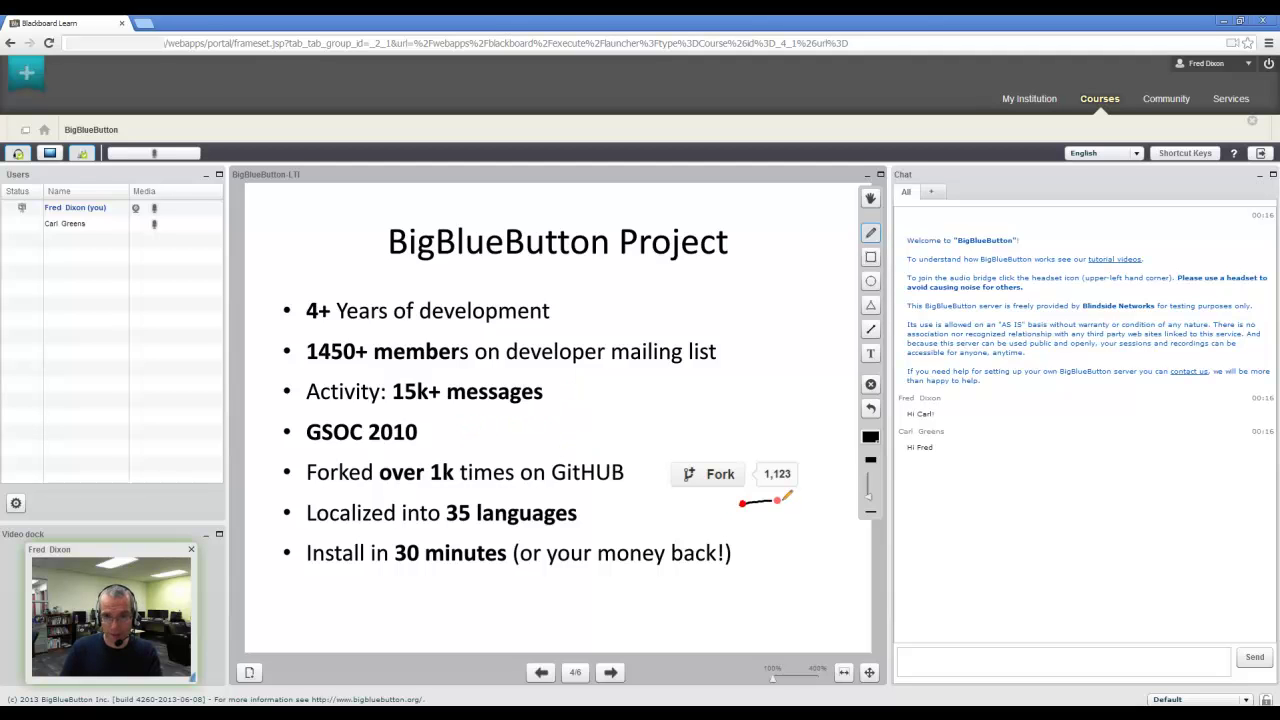
drag(587, 510, 624, 496)
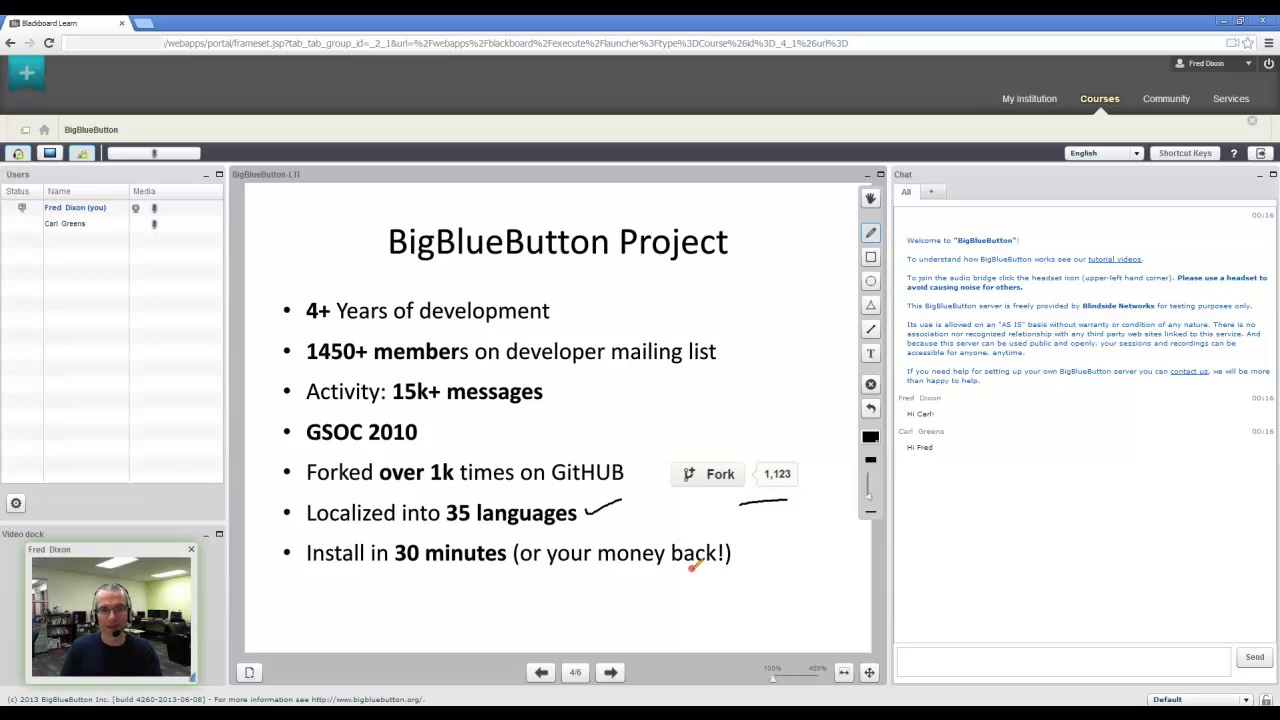
click(610, 672)
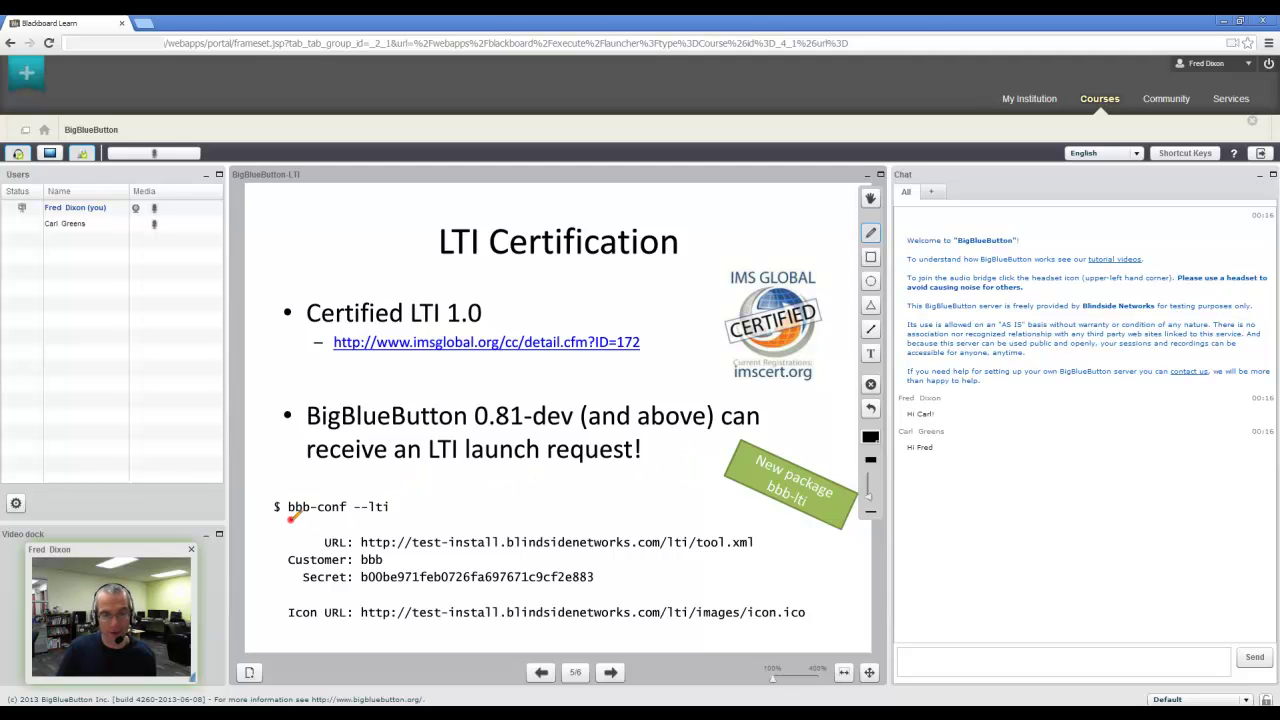
drag(291, 517, 394, 517)
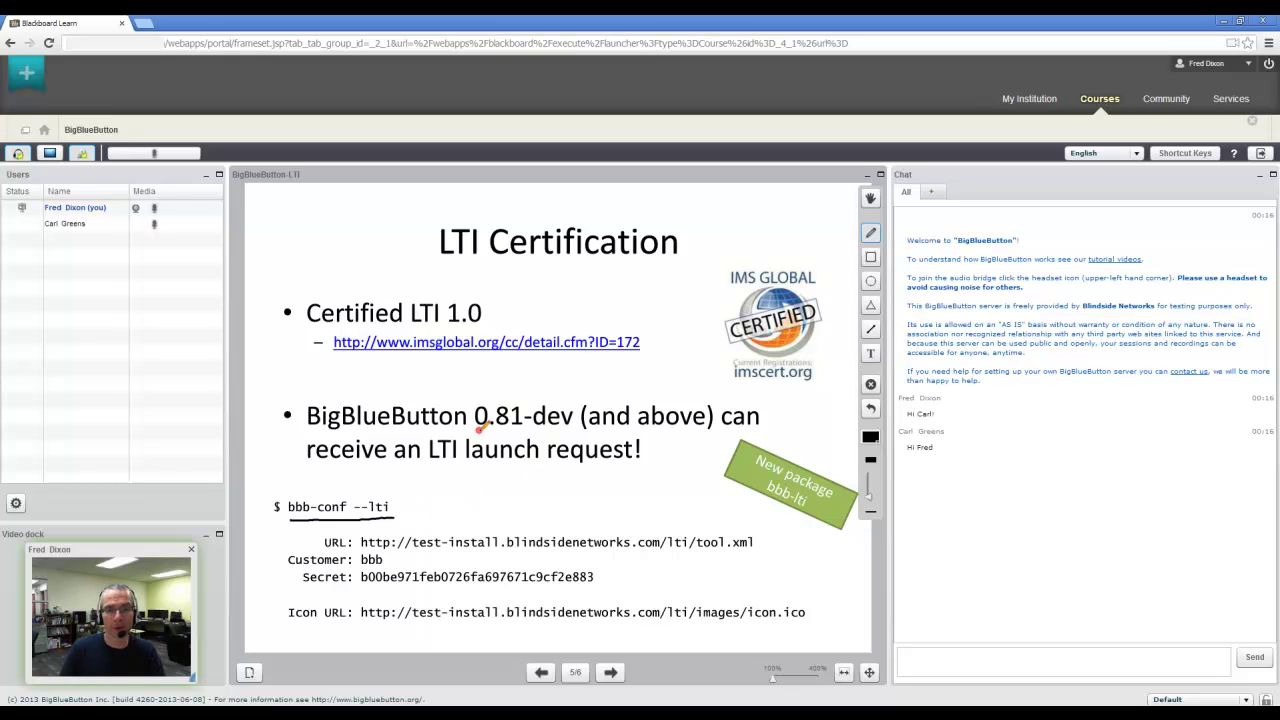
drag(478, 431, 572, 419)
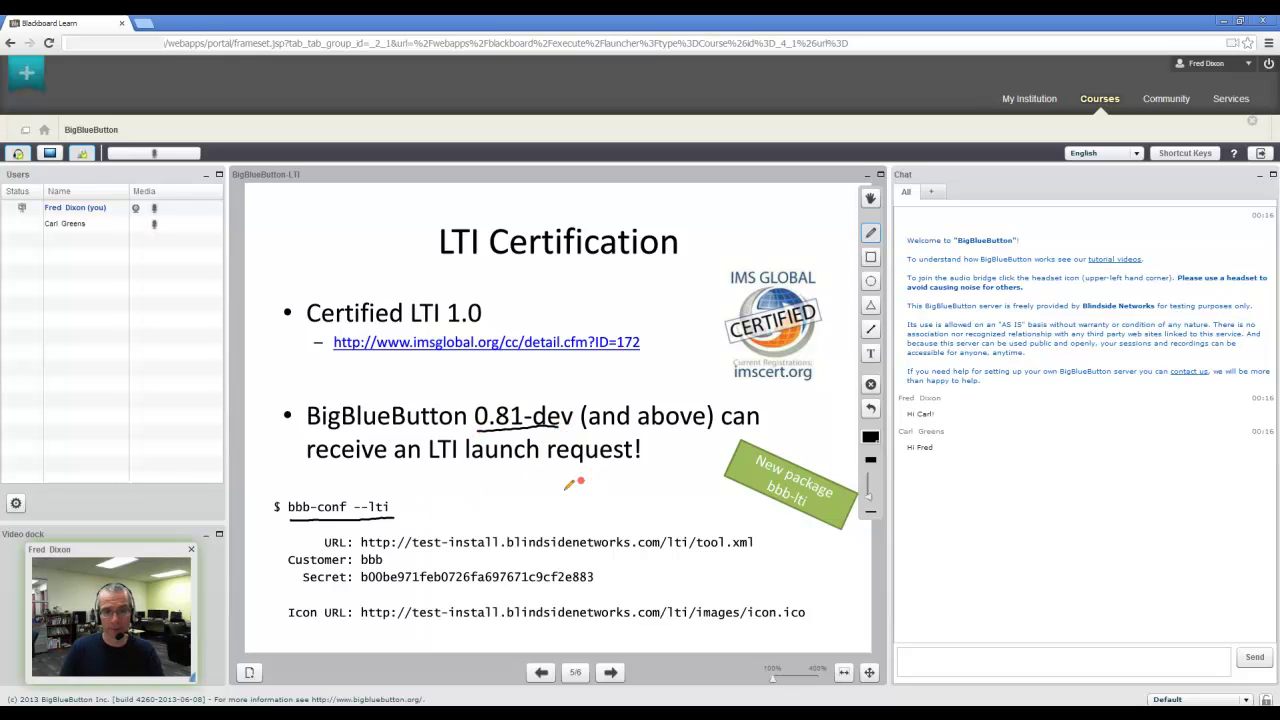
click(612, 673)
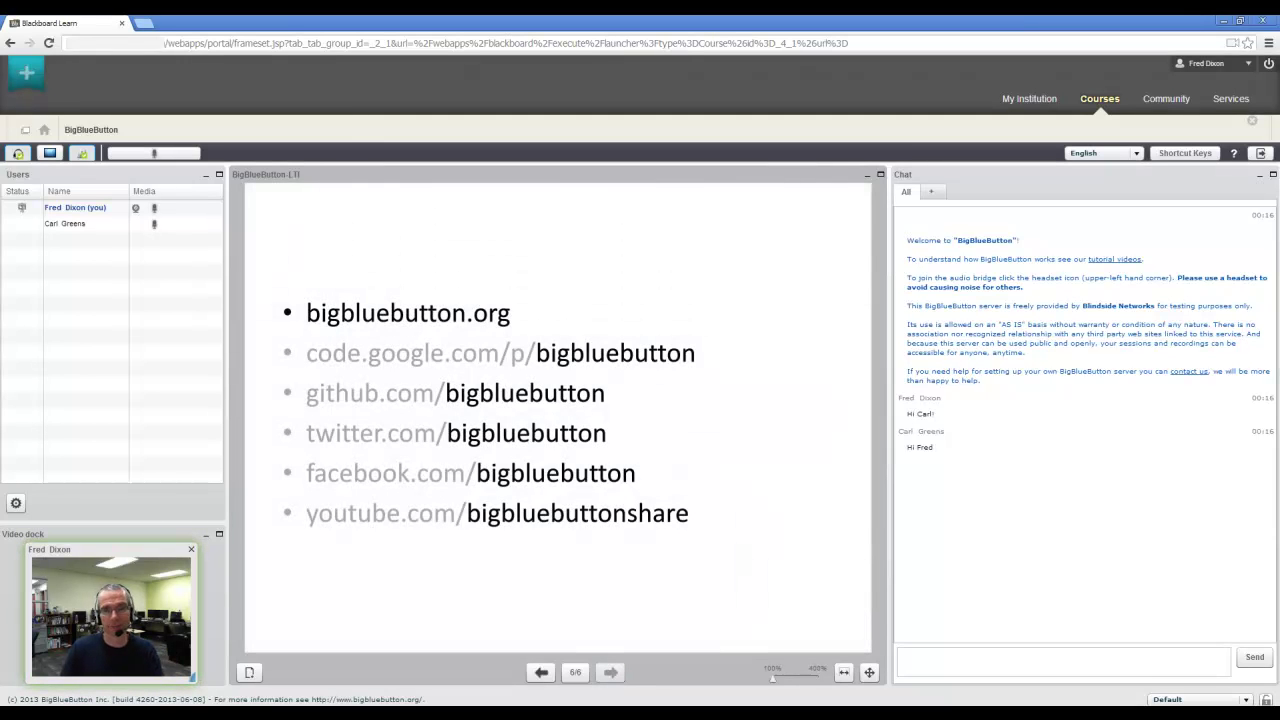
Log out both the Chrome and Firefox participants from BigBlueButton, then dismiss the Logged Out notice
click(1262, 153)
key(alt+Tab)
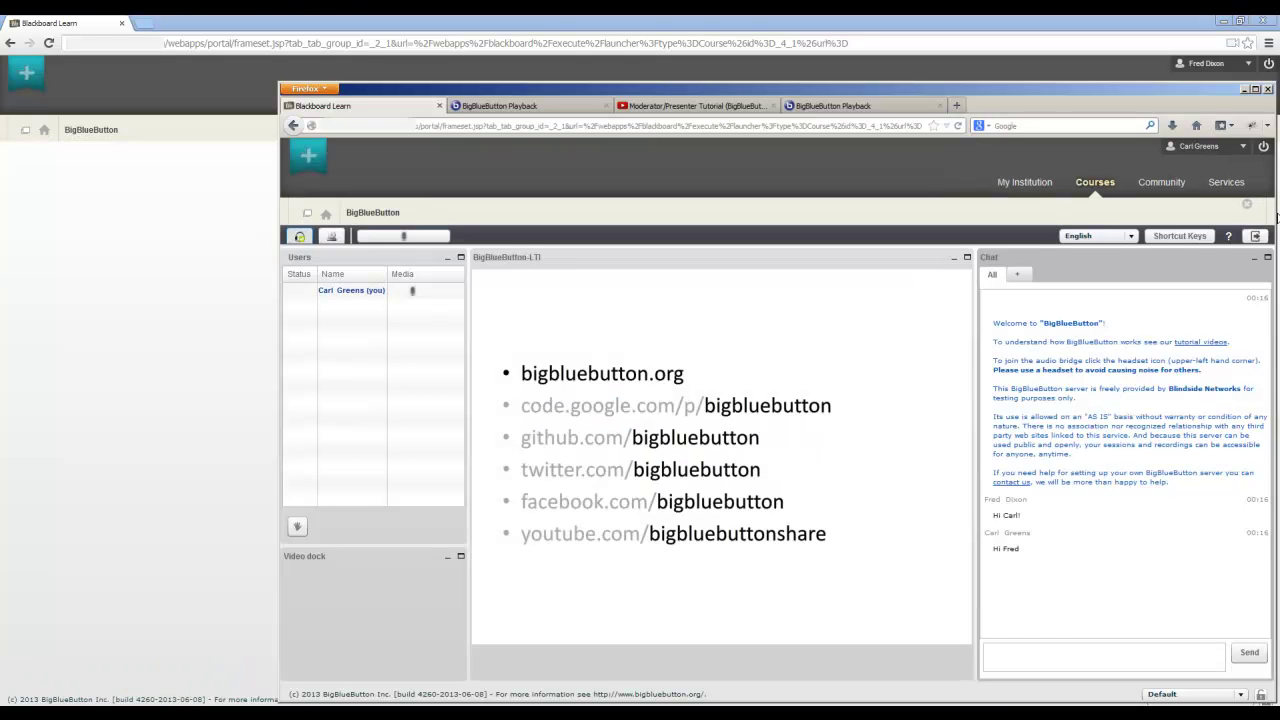
click(1255, 236)
key(alt+Tab)
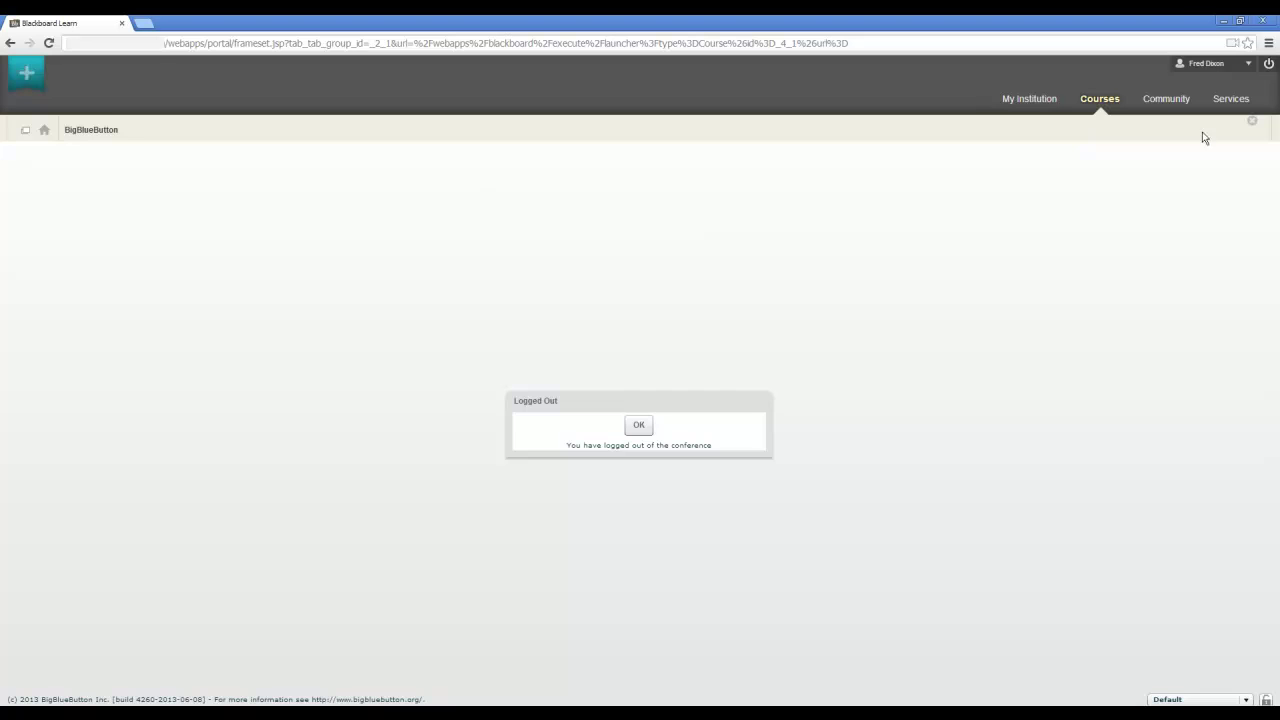
click(639, 425)
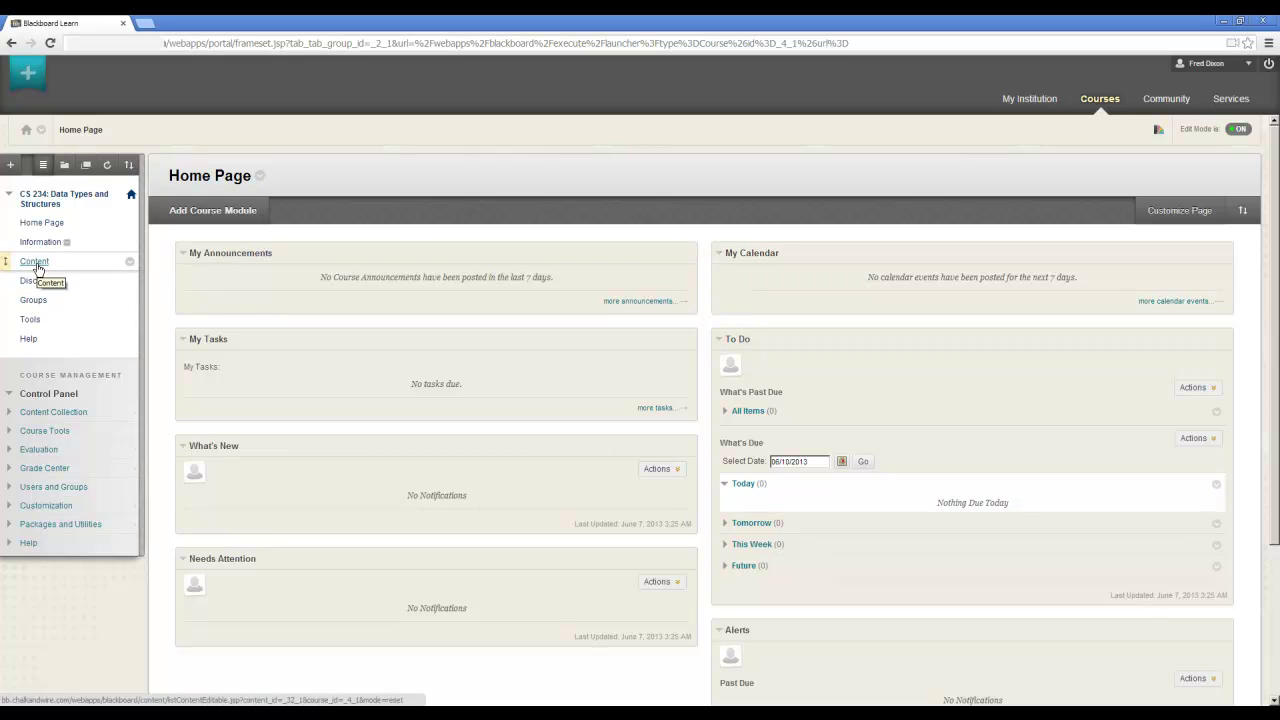
From the CS 234 Content page, open the BigBlueButton item and start the second recording's playback
click(36, 264)
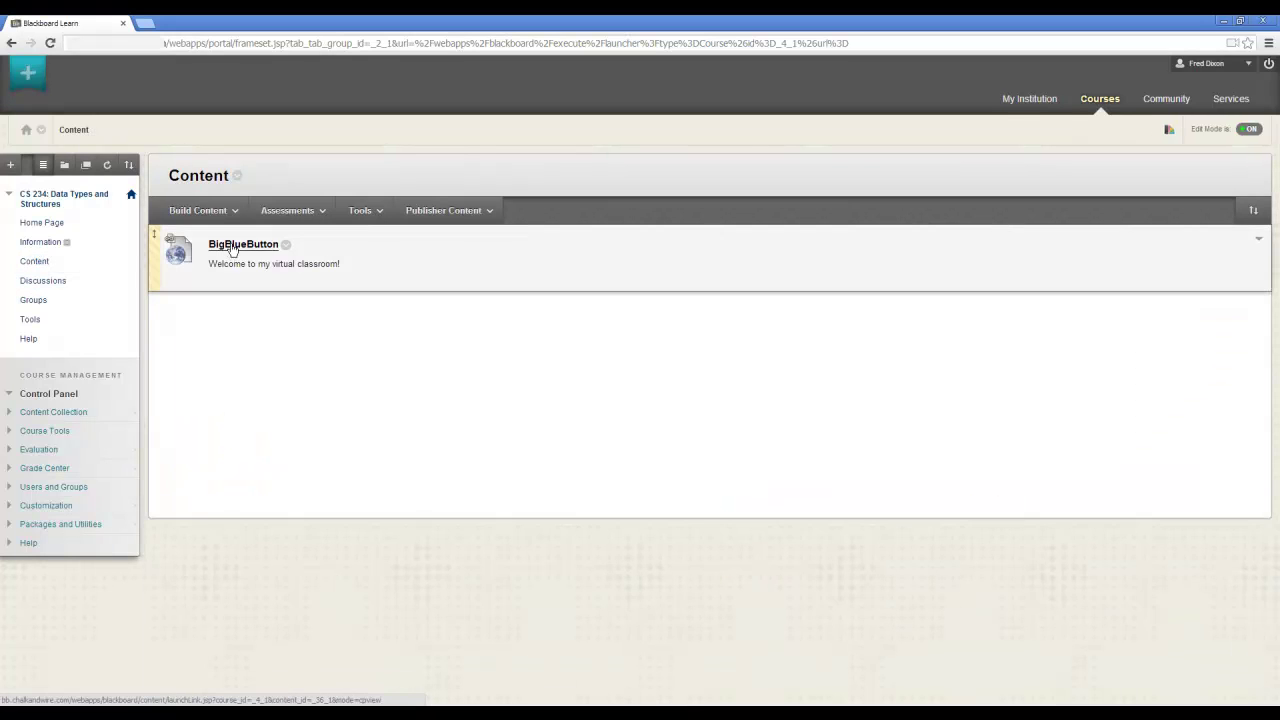
click(231, 244)
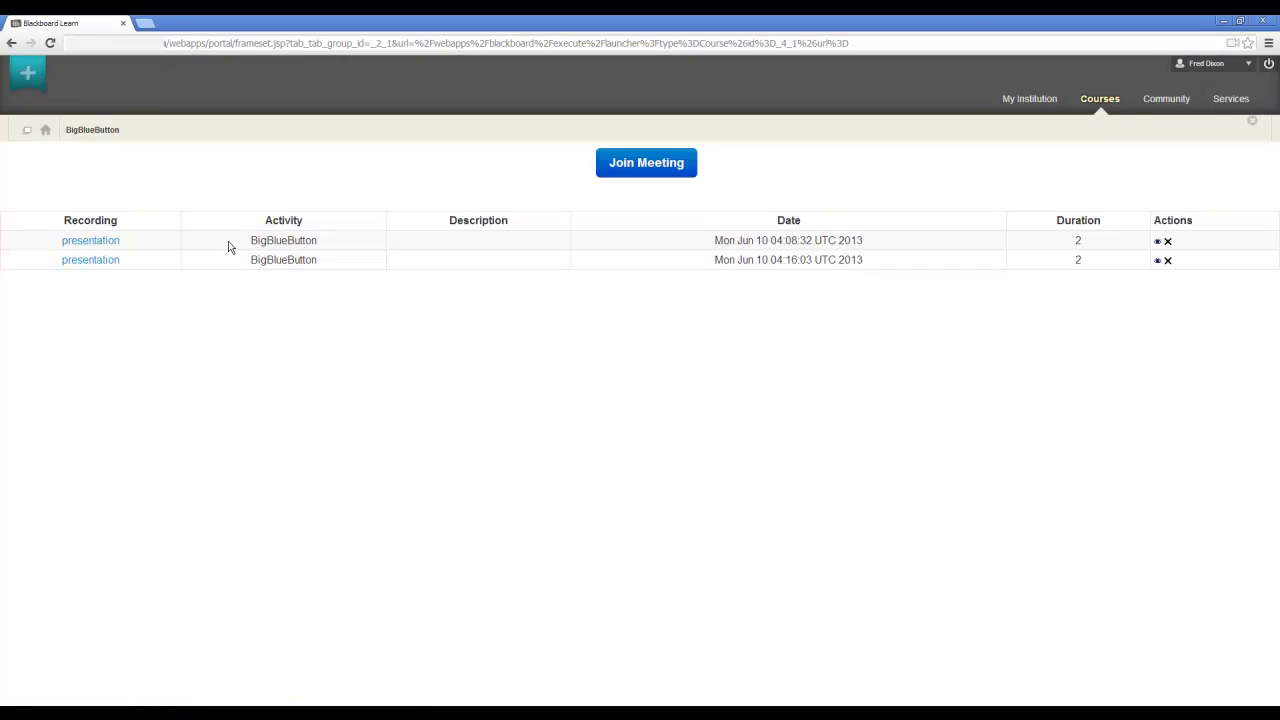
click(105, 259)
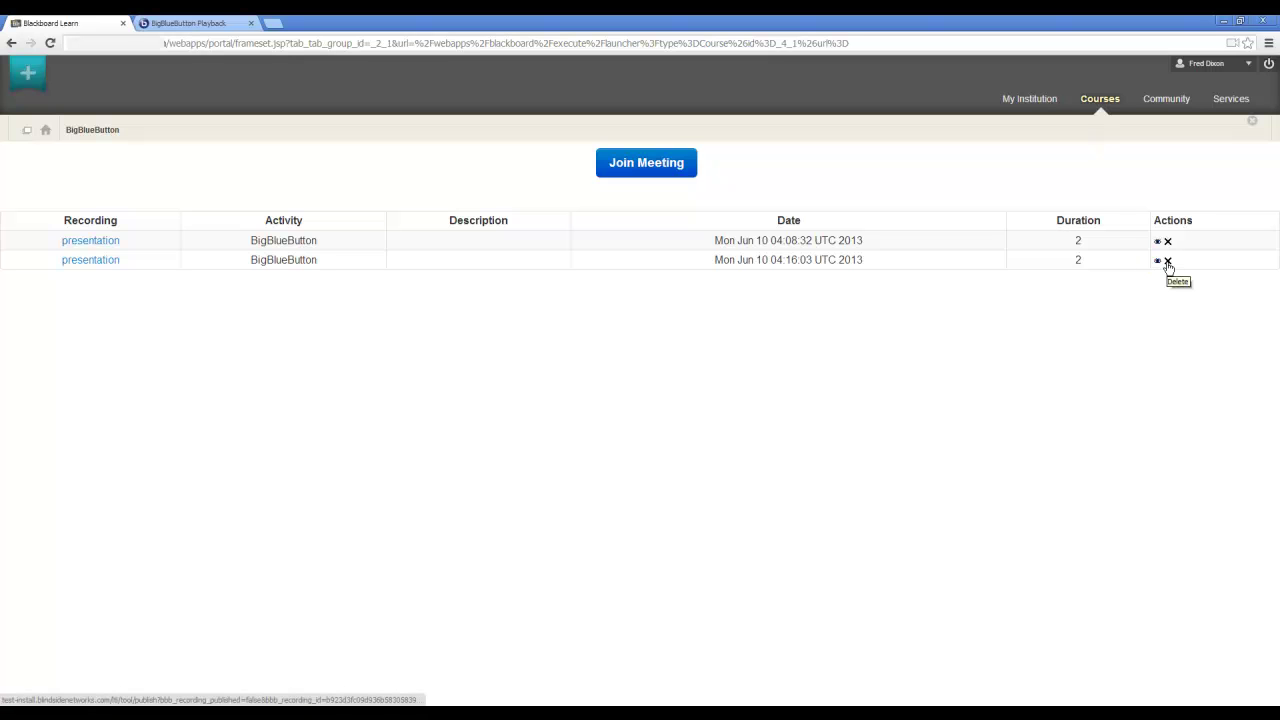
Play the second presentation, jump to the Our Mission slide, then scrub to LTI Certification at about 02:05
click(101, 262)
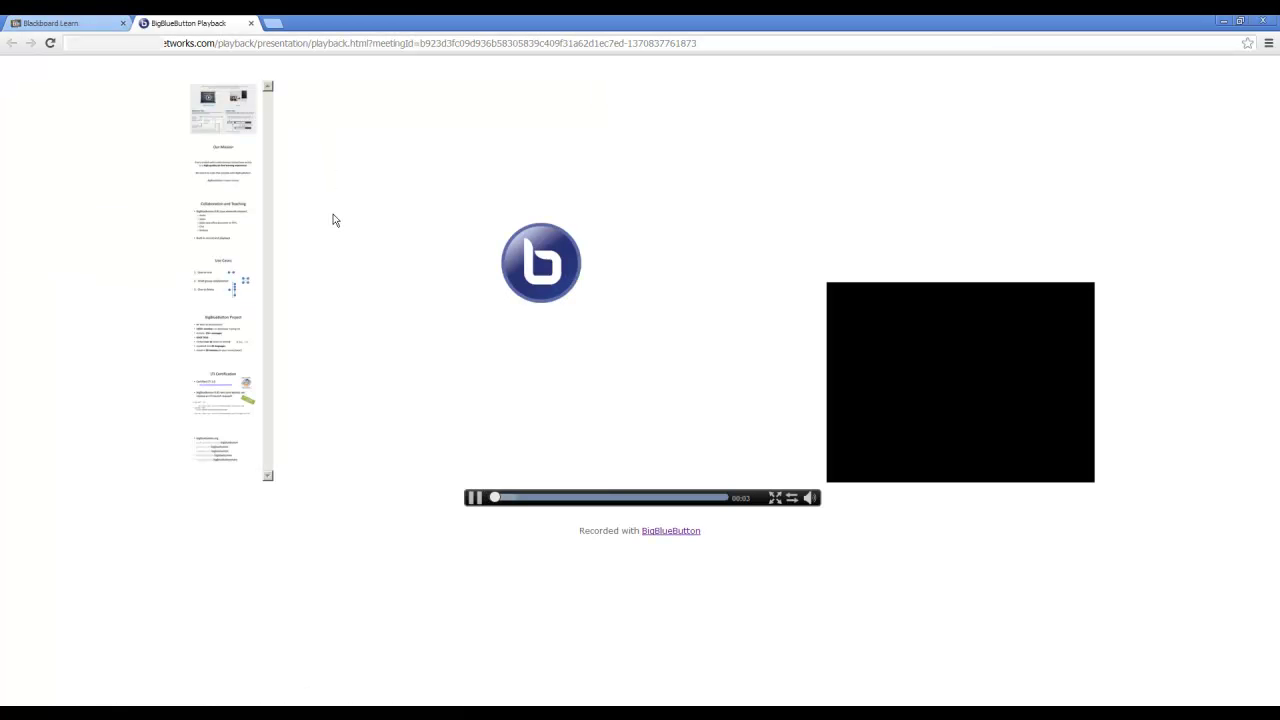
click(232, 185)
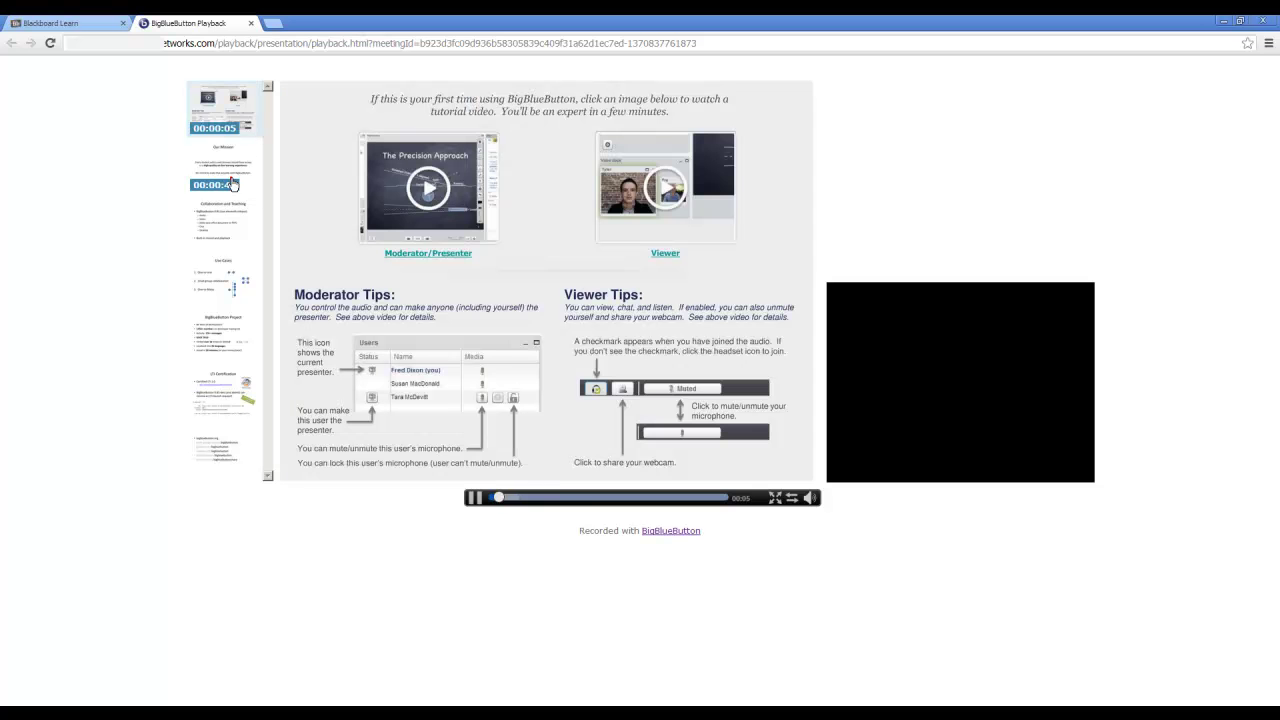
click(228, 221)
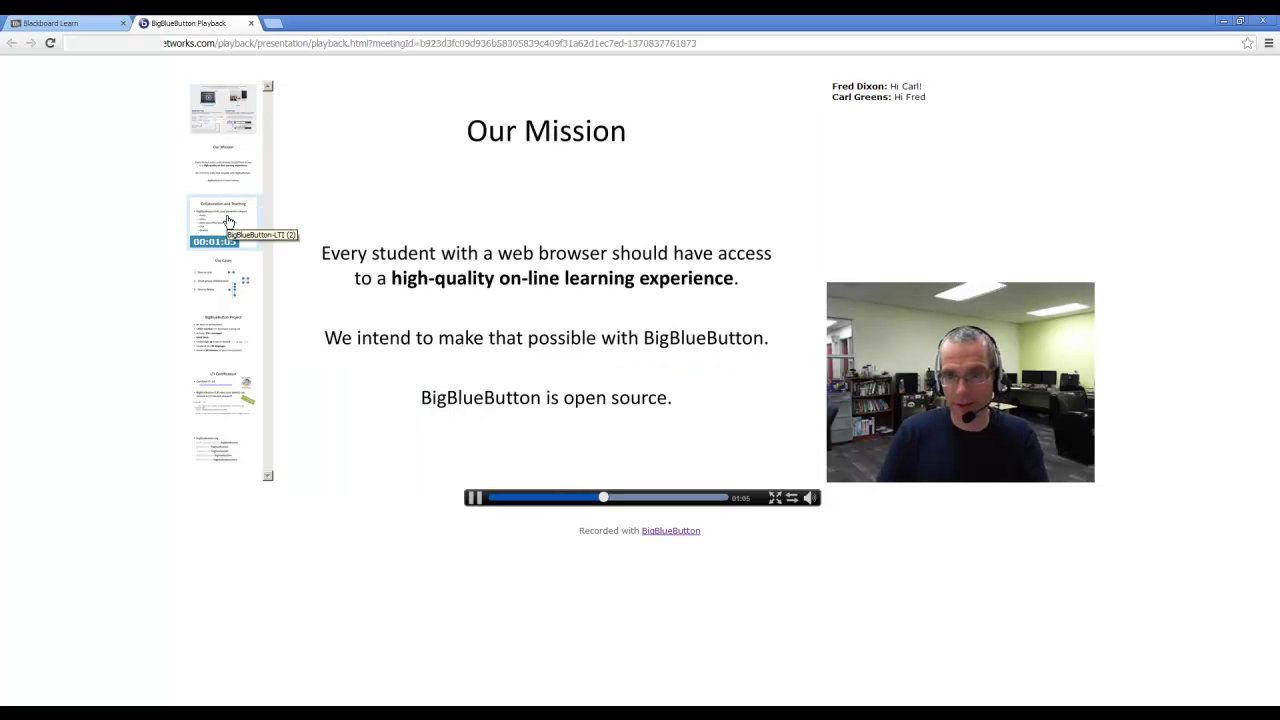
drag(603, 497, 642, 500)
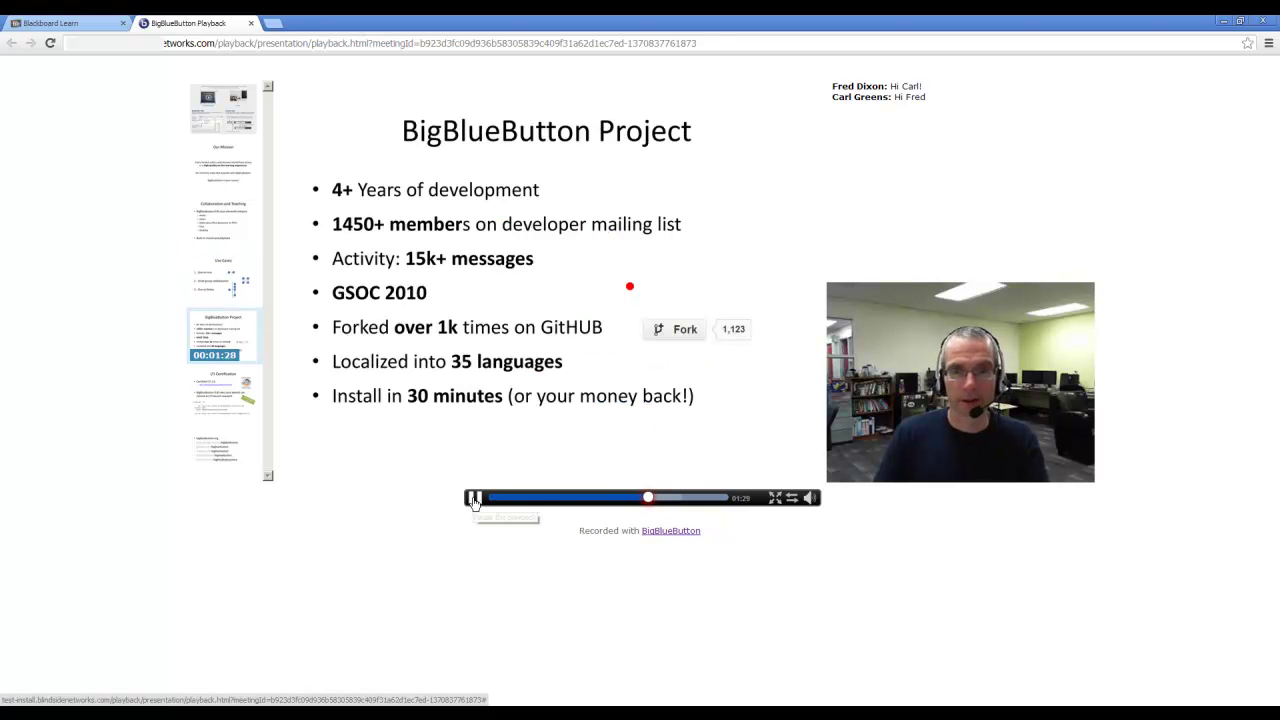
drag(650, 500, 716, 505)
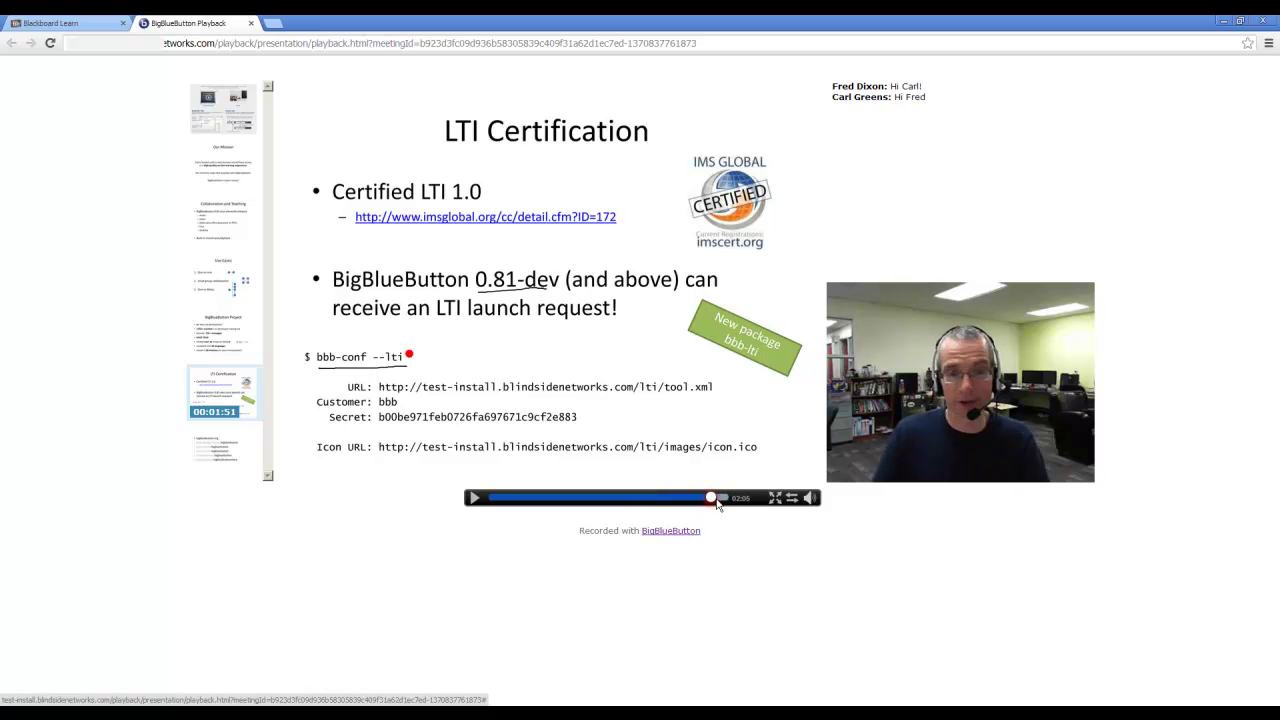